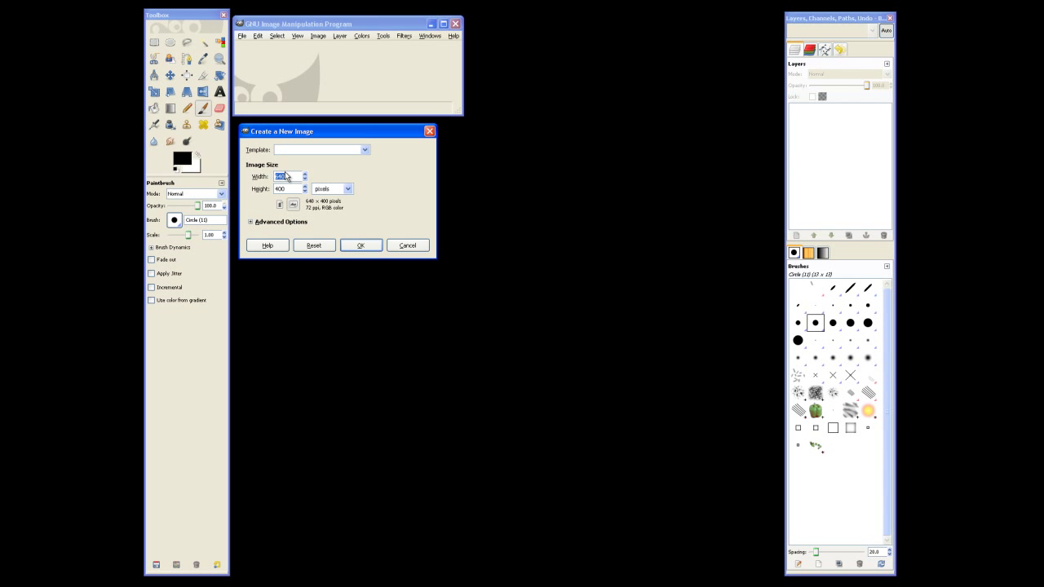
# Step: Create a new 480×272 image and enlarge its window around the canvas
pyautogui.write('480')
pyautogui.press('Return')
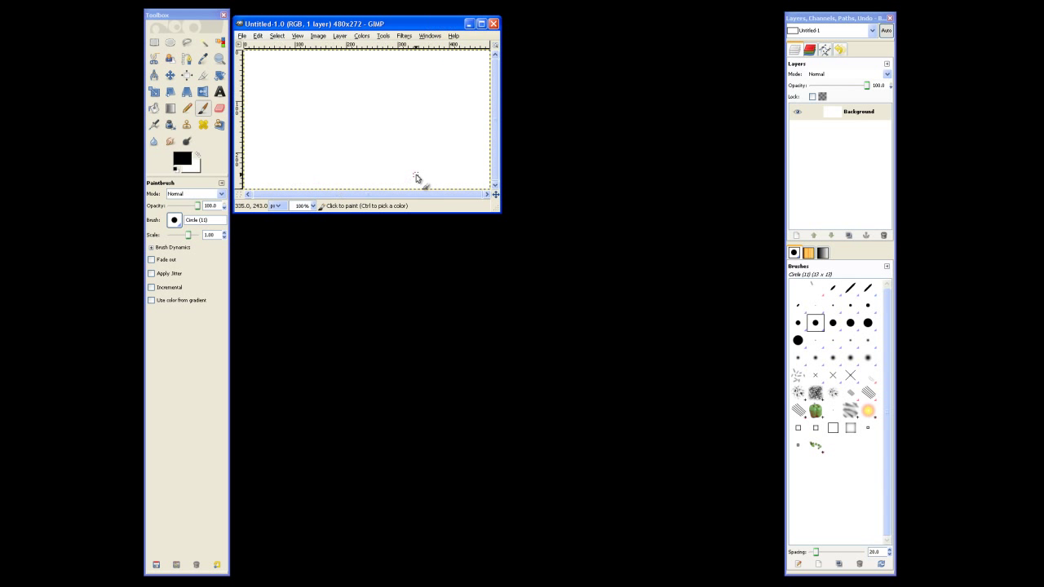
pyautogui.moveTo(493, 209); pyautogui.dragTo(776, 572)
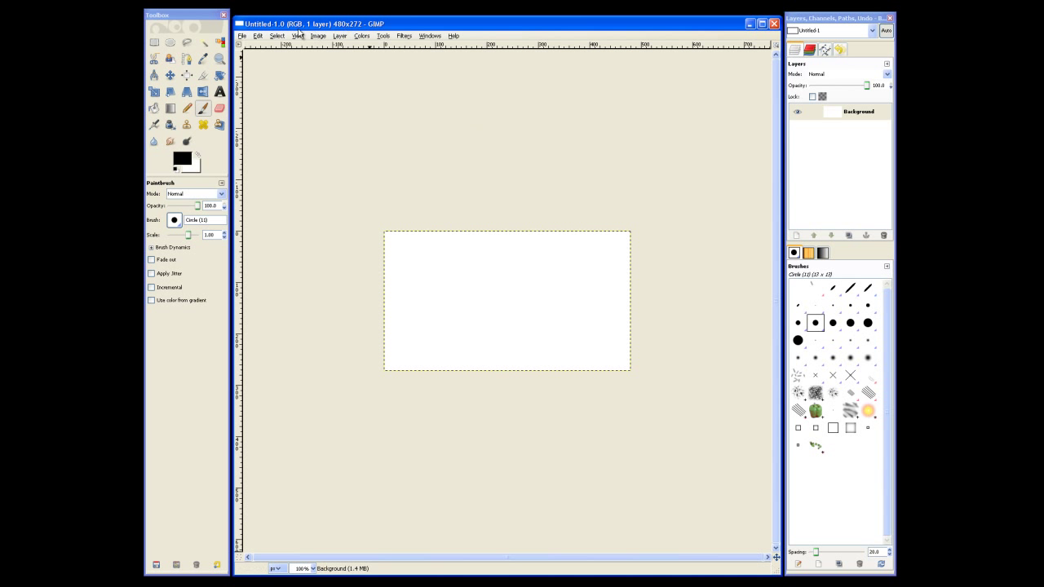
# Step: Zoom the view to 200% and turn on Snap to Canvas Edges
pyautogui.click(240, 36)
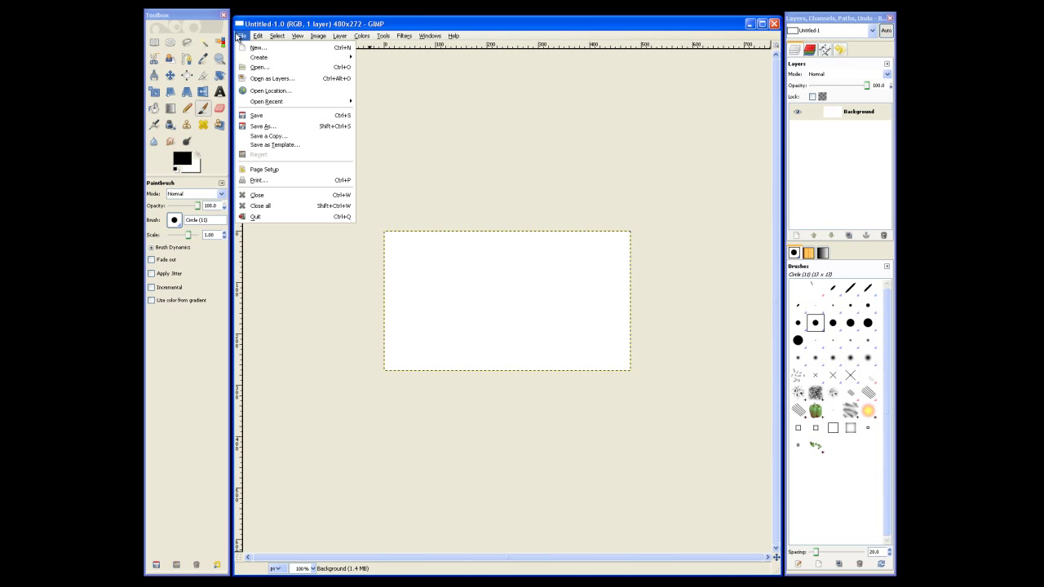
pyautogui.moveTo(297, 36)
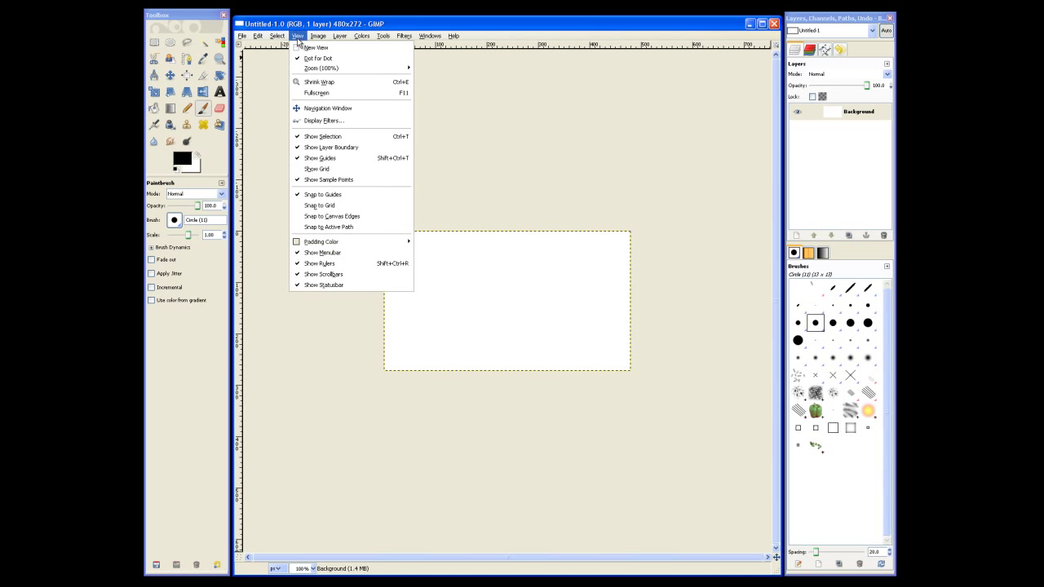
pyautogui.moveTo(314, 68)
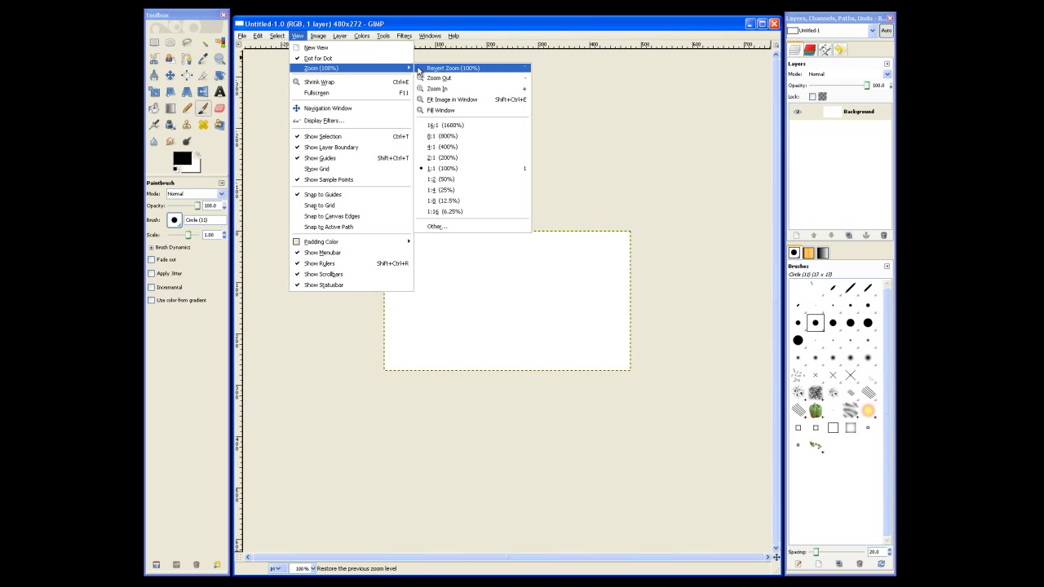
pyautogui.click(441, 163)
pyautogui.click(277, 35)
pyautogui.moveTo(298, 38)
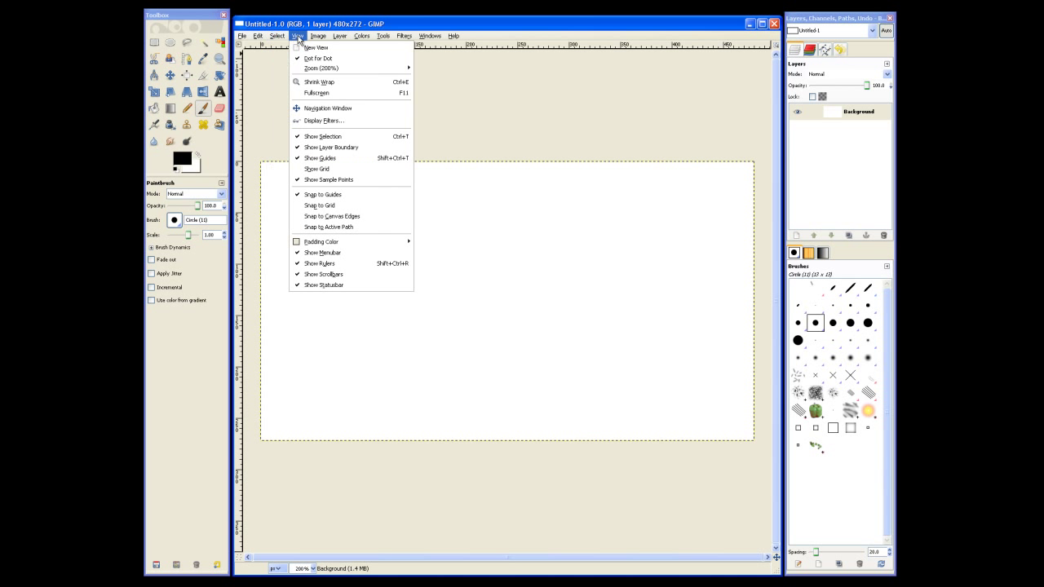
pyautogui.click(326, 217)
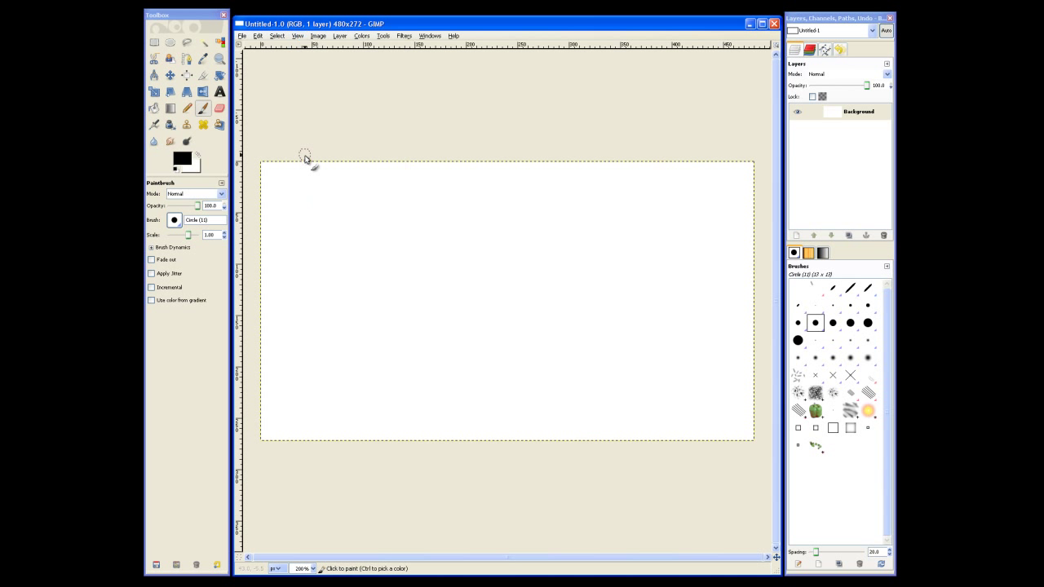
# Step: Add a new transparent-filled layer named 'blend' above Background
pyautogui.click(348, 36)
pyautogui.click(359, 48)
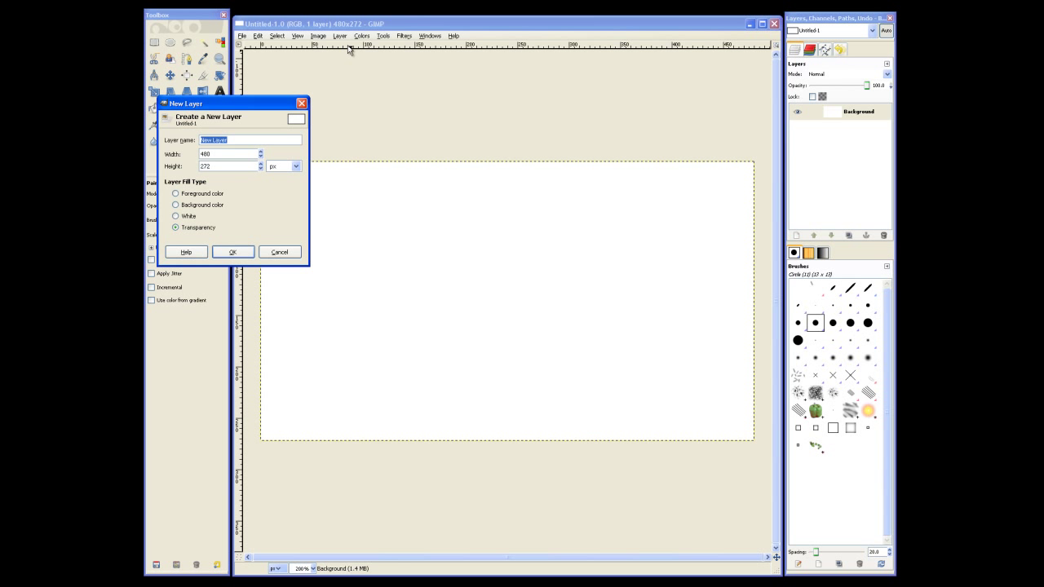
pyautogui.write('blend')
pyautogui.click(232, 253)
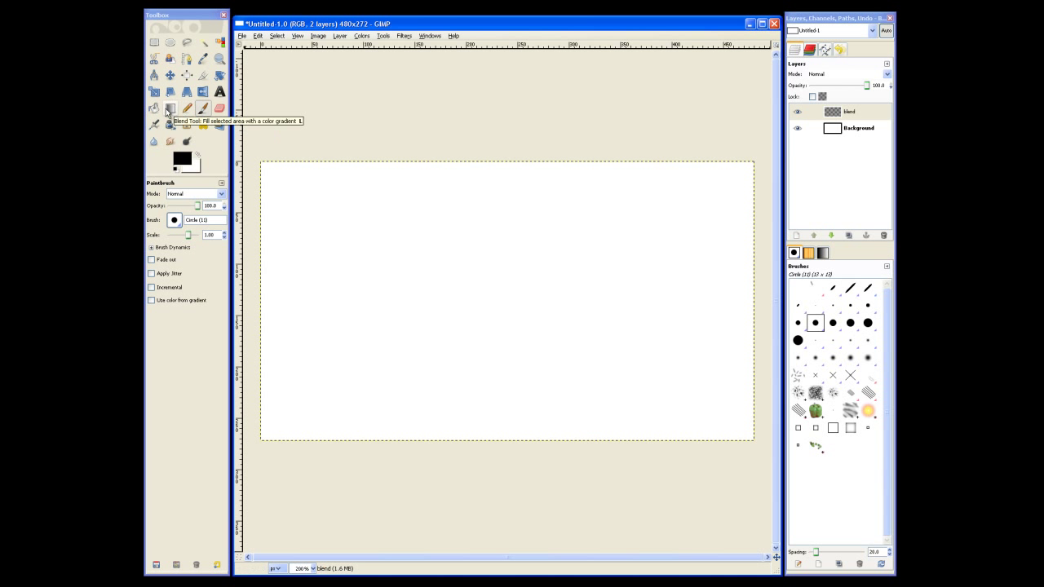
# Step: With the Blend tool active, set the foreground colour to teal 348680 from the kuler palette
pyautogui.click(168, 109)
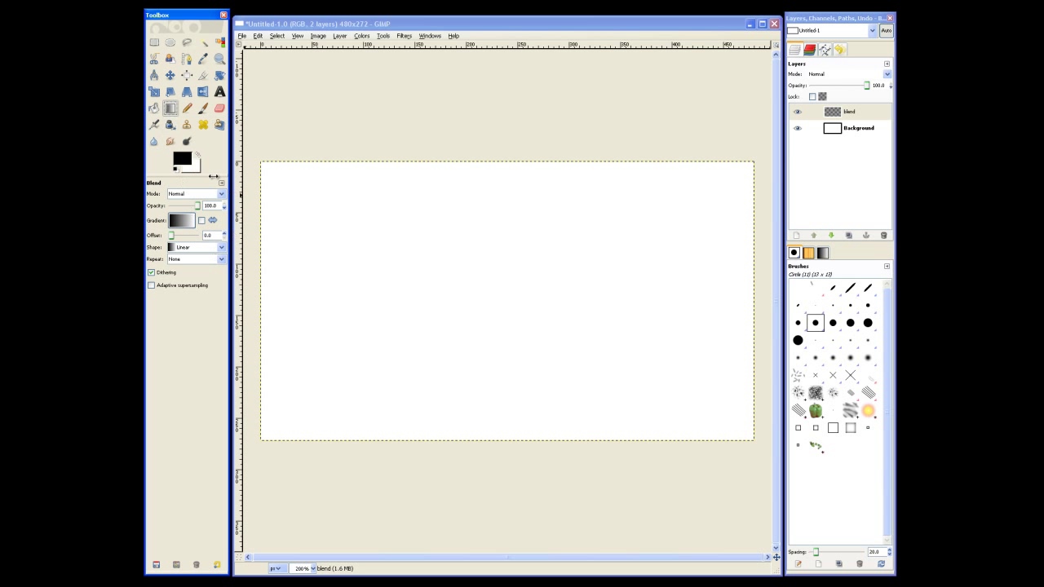
pyautogui.click(184, 161)
pyautogui.click(460, 174)
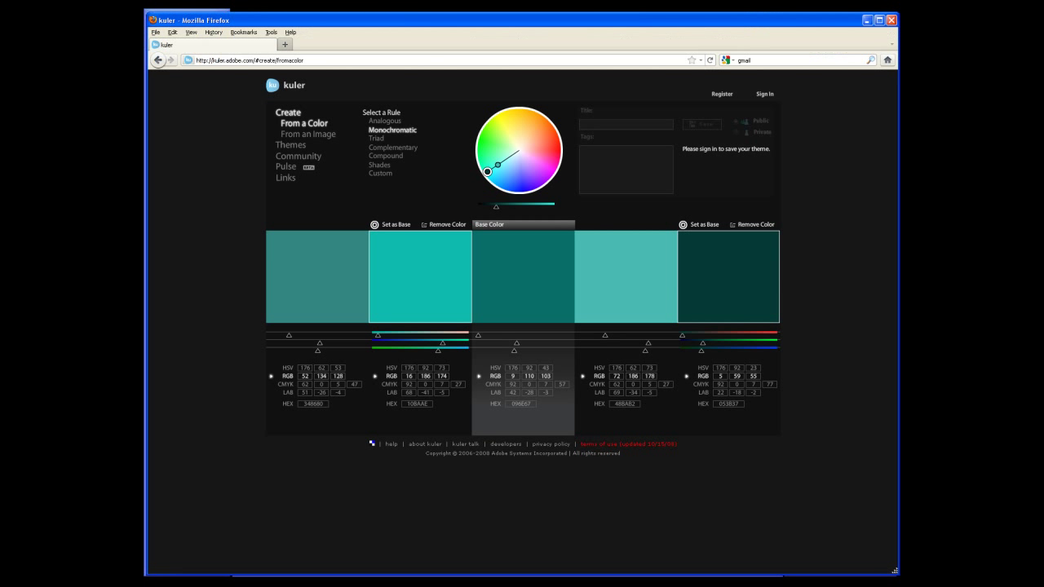
pyautogui.click(347, 433)
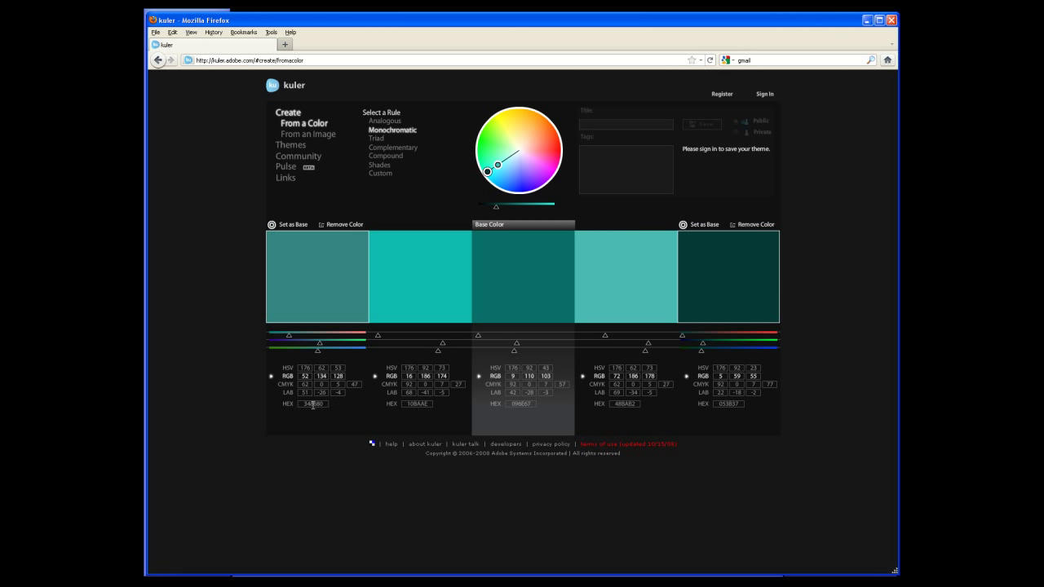
pyautogui.click(375, 428)
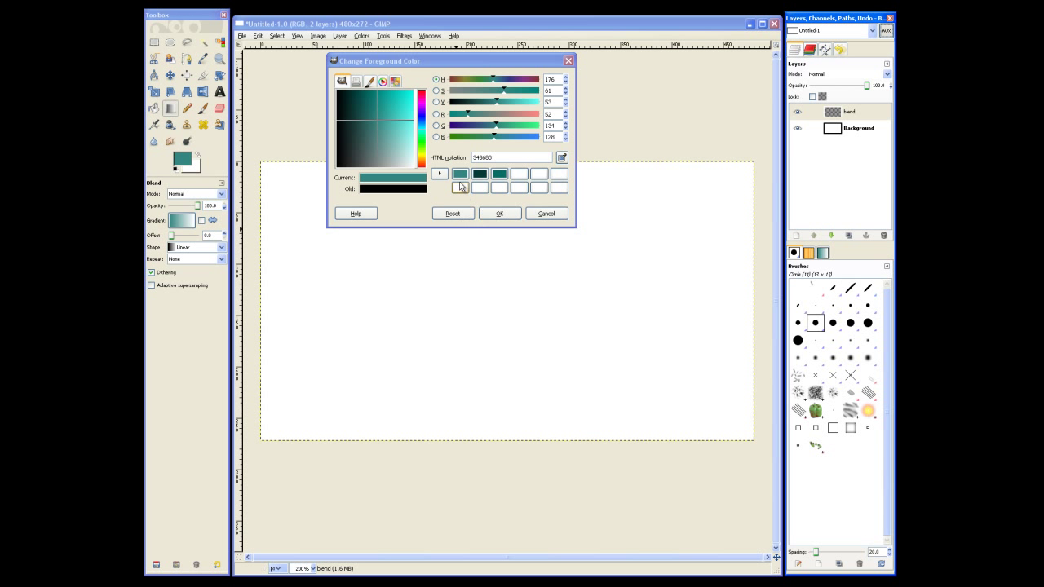
pyautogui.click(460, 181)
# Step: Draw a top-down teal-to-white gradient on the blend layer and lower its opacity to about 44
pyautogui.click(499, 214)
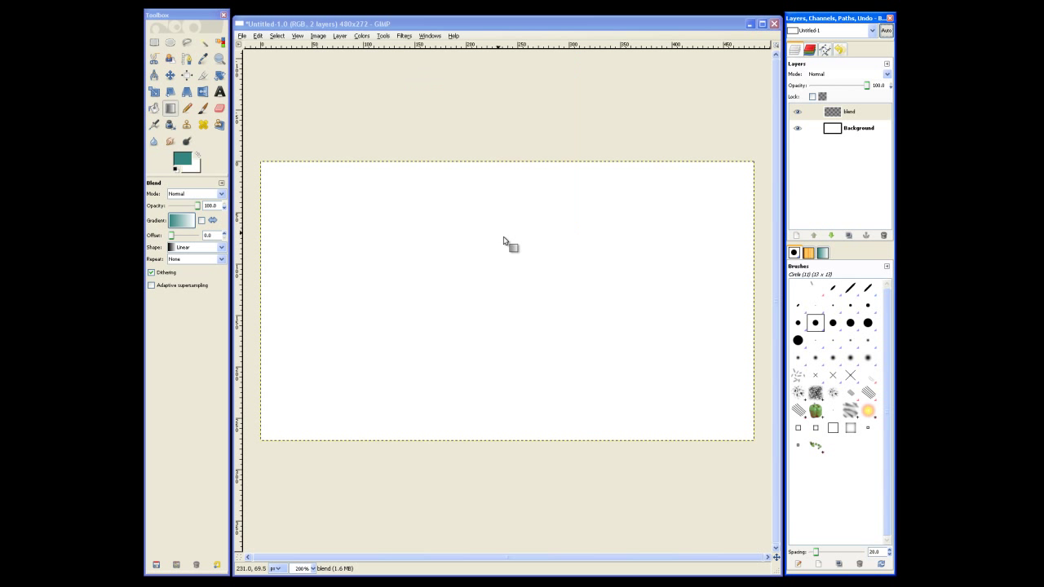
pyautogui.click(170, 111)
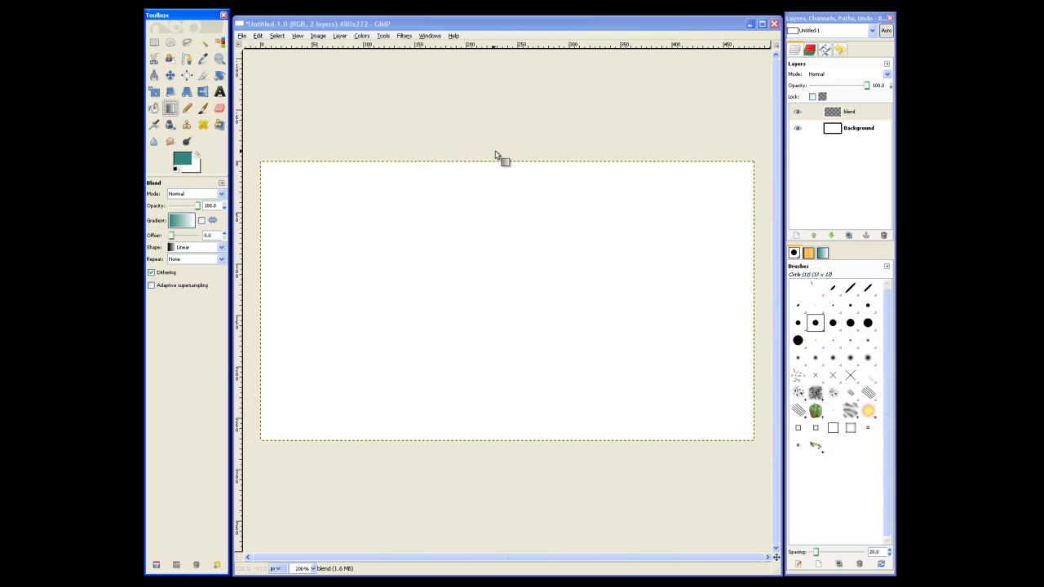
pyautogui.moveTo(492, 150); pyautogui.dragTo(493, 353)
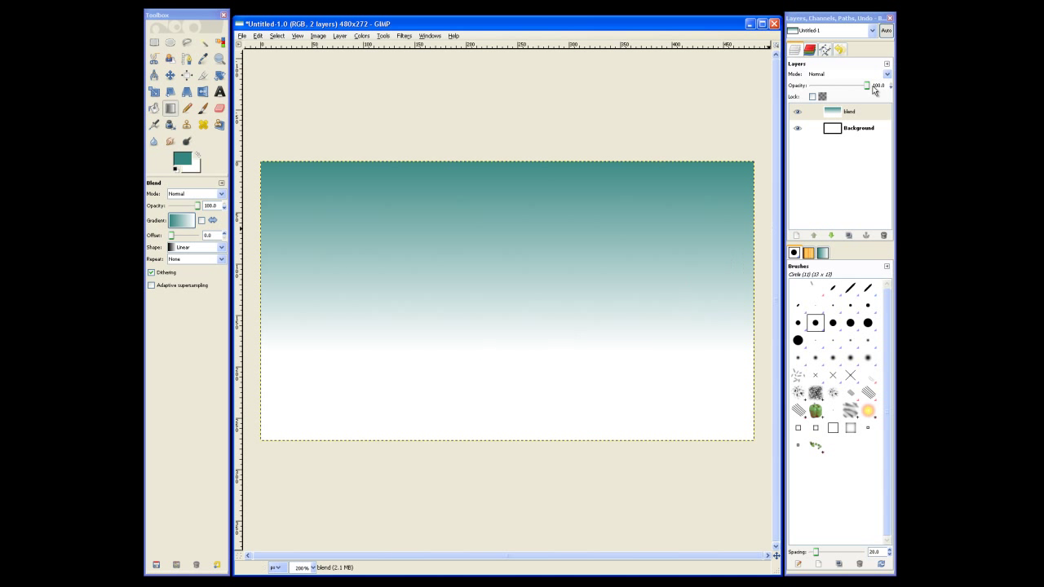
pyautogui.moveTo(870, 90); pyautogui.dragTo(844, 92)
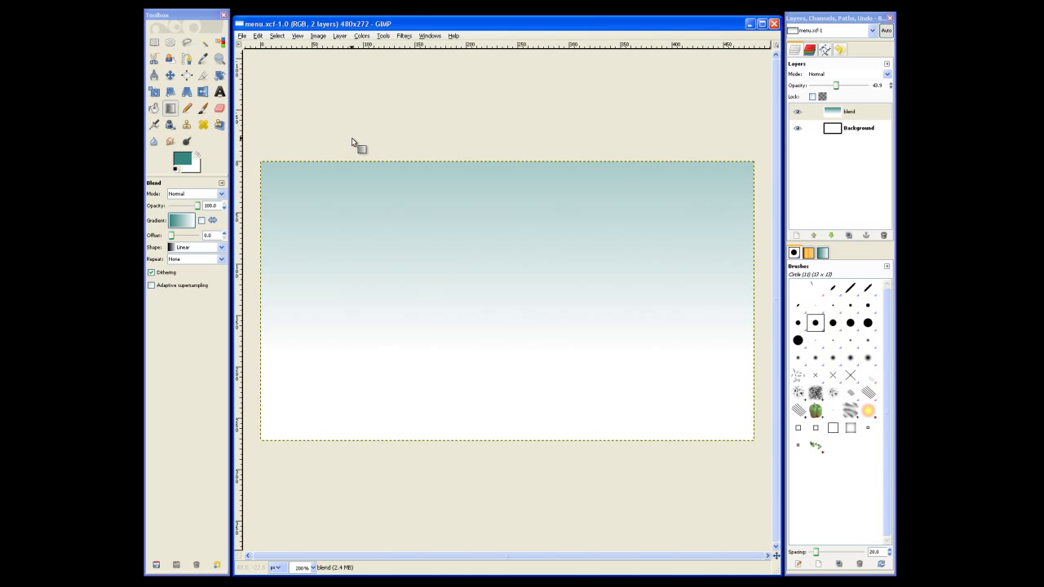
# Step: Open reach-logo-dark-green_medium.xcf from the images folder
pyautogui.click(242, 36)
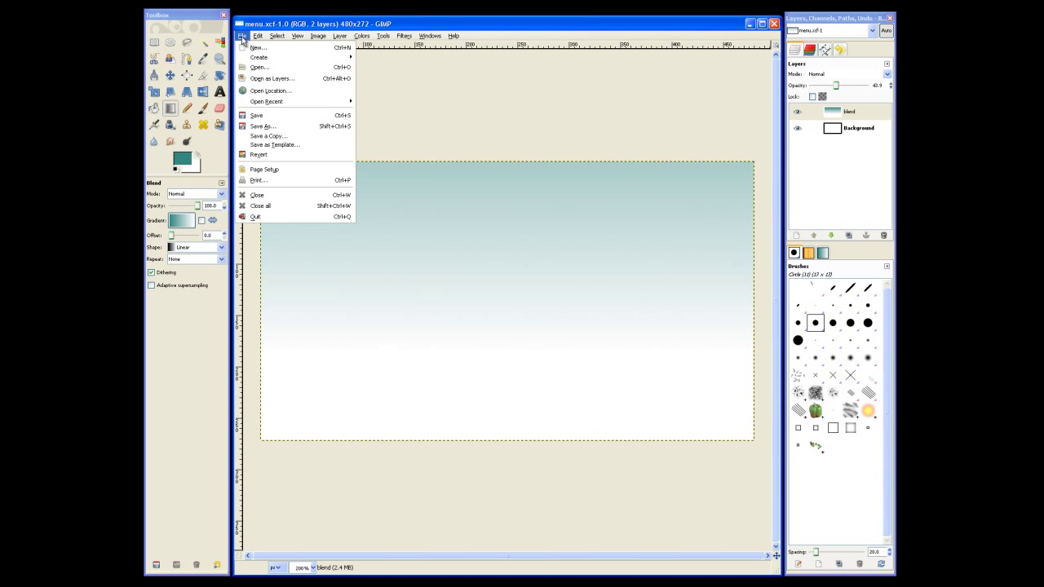
pyautogui.click(251, 69)
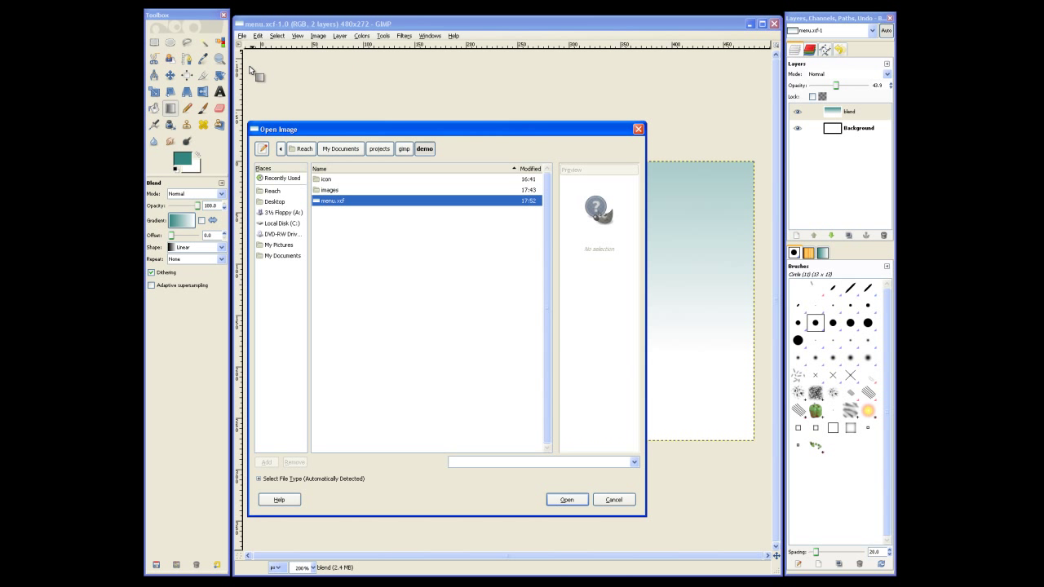
pyautogui.doubleClick(337, 190)
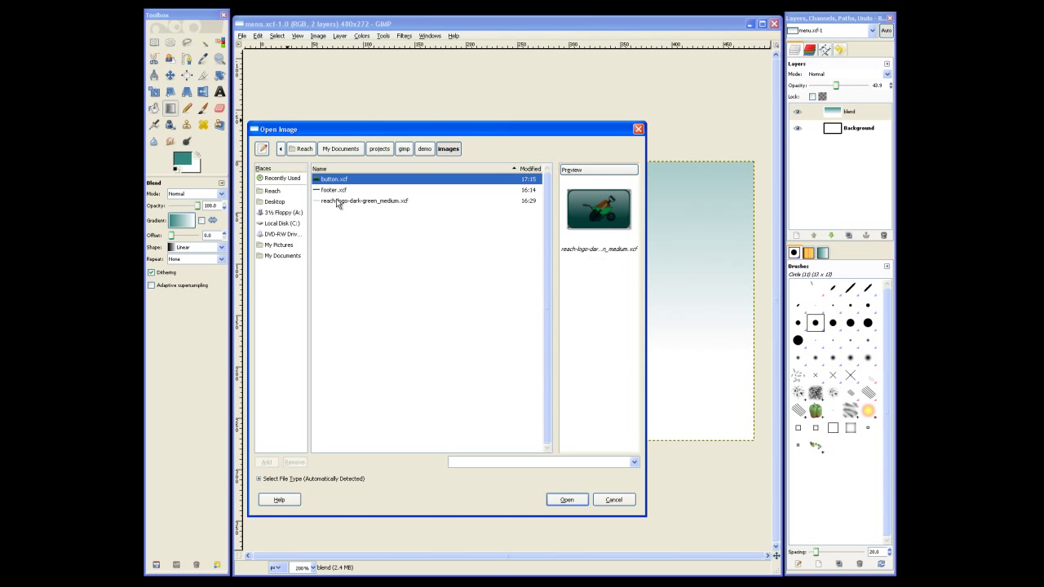
pyautogui.click(338, 201)
pyautogui.click(567, 499)
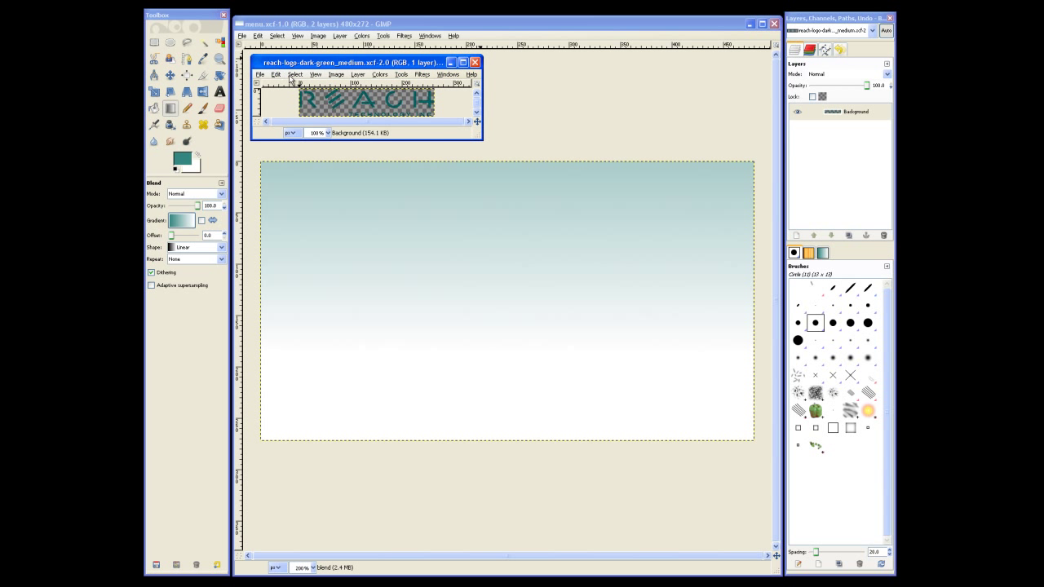
# Step: Select all of the logo image and Copy Visible to the clipboard
pyautogui.click(294, 75)
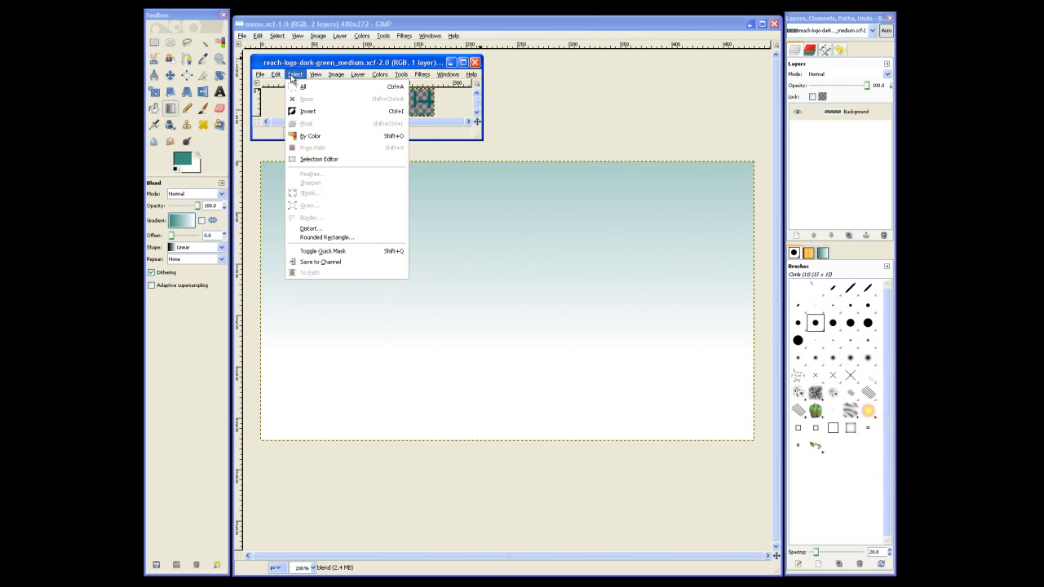
pyautogui.click(300, 87)
pyautogui.click(275, 75)
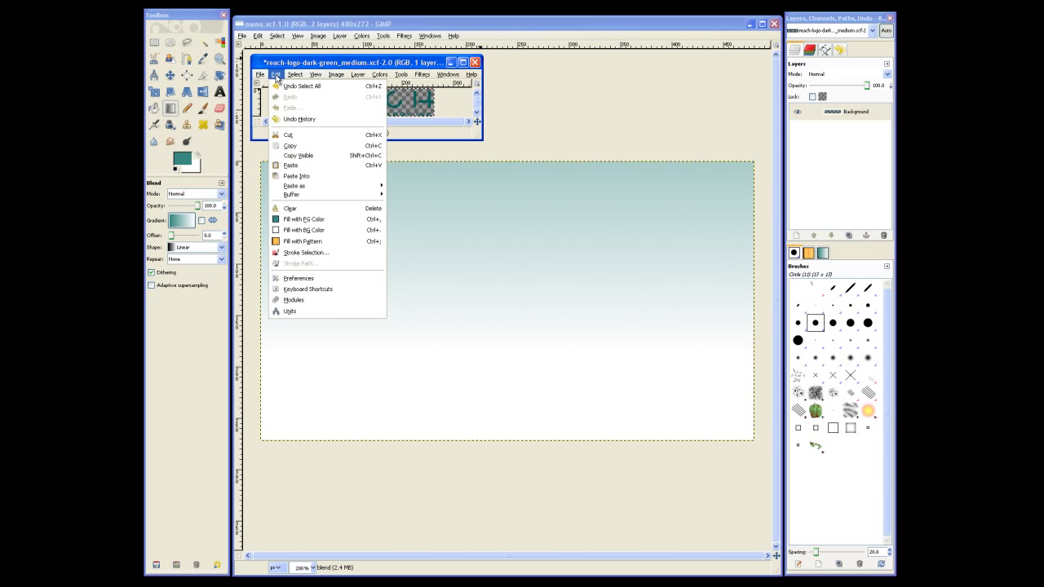
pyautogui.click(297, 156)
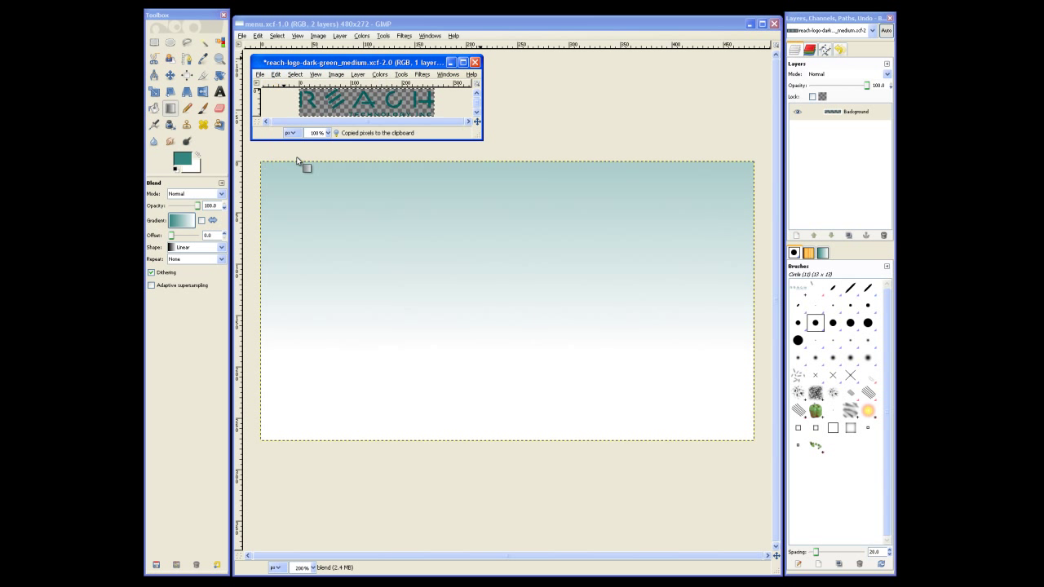
# Step: Paste the REACH logo into menu.xcf as a new layer
pyautogui.click(316, 25)
pyautogui.click(258, 36)
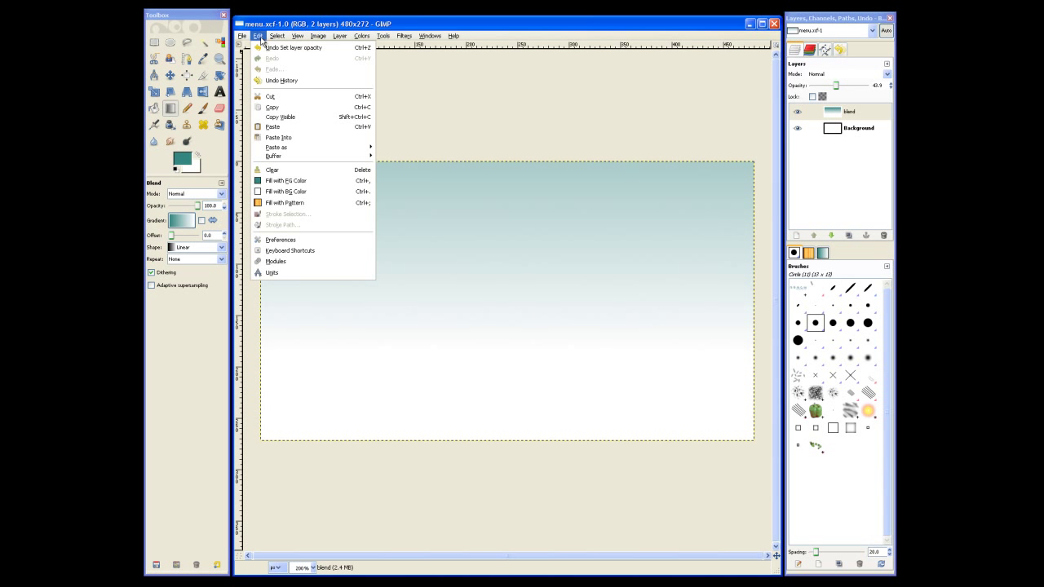
pyautogui.moveTo(307, 149)
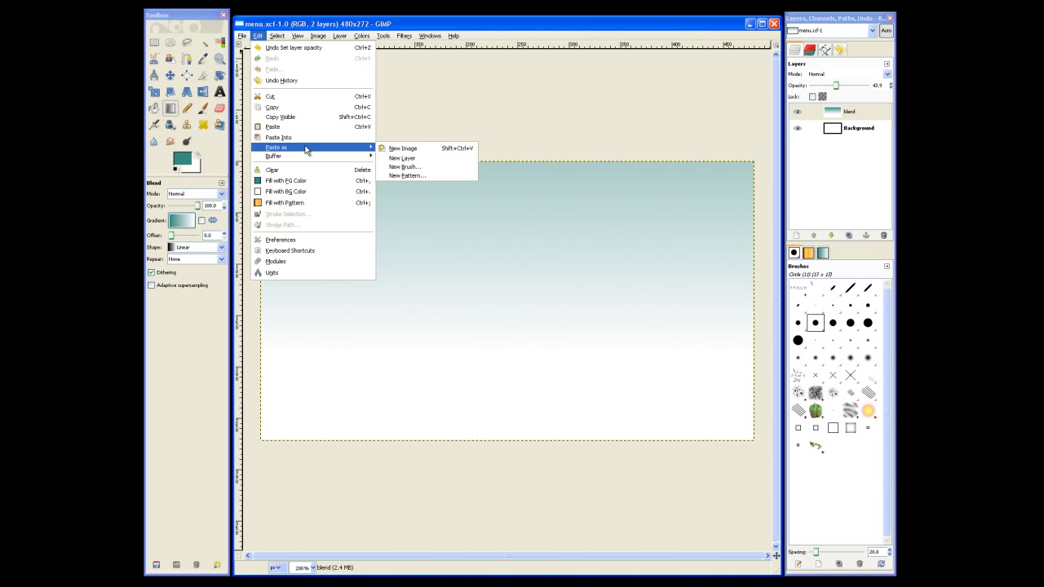
pyautogui.click(387, 158)
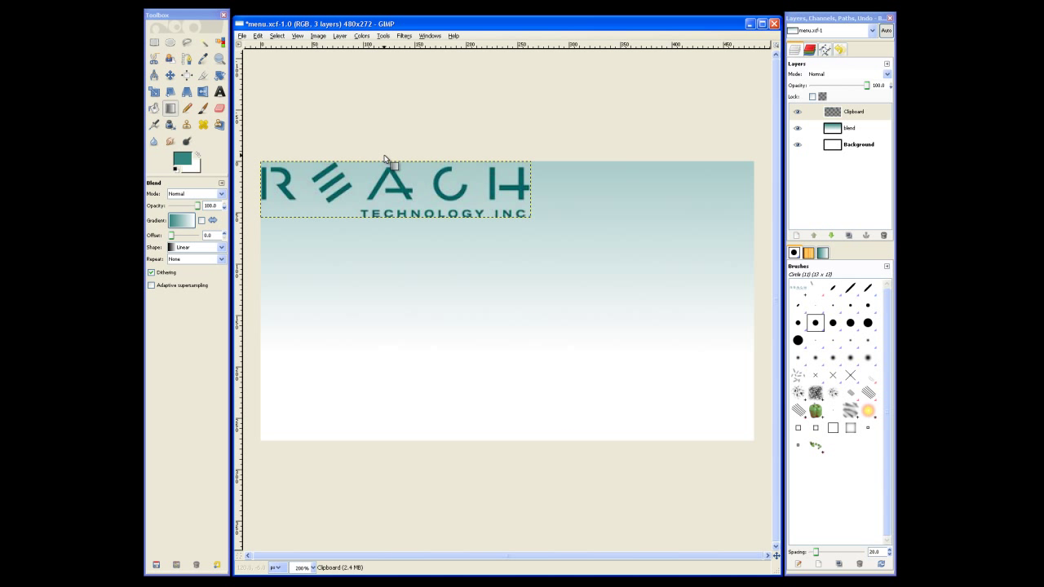
# Step: Move the active logo layer slightly right and down from the top-left corner
pyautogui.click(170, 76)
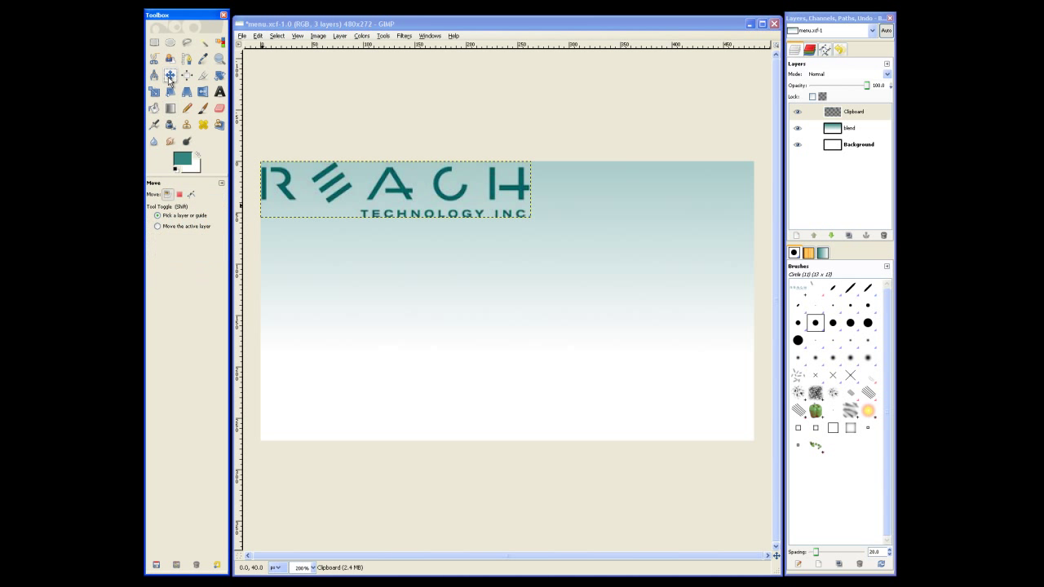
pyautogui.click(161, 228)
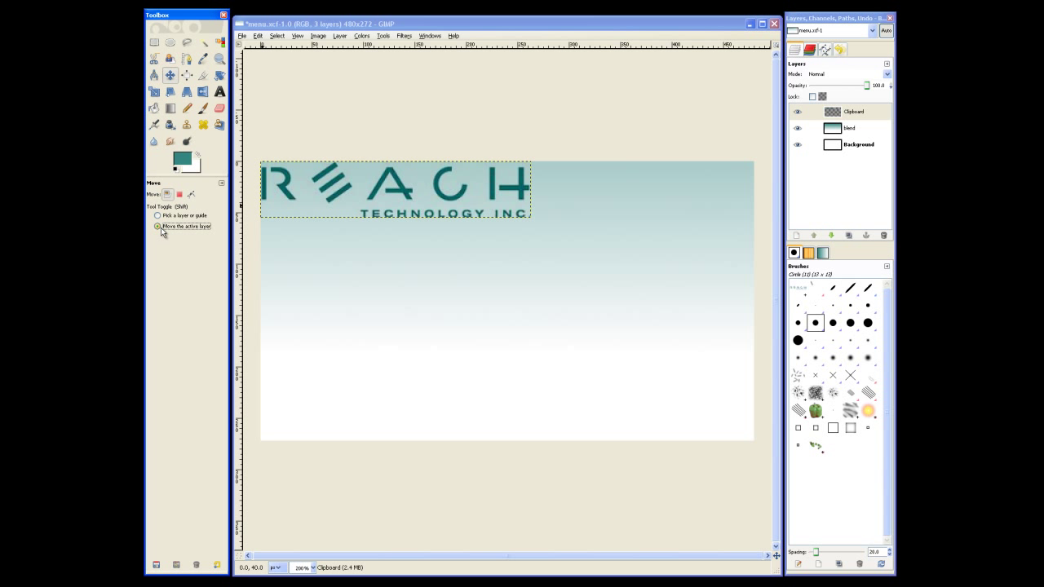
pyautogui.click(383, 189)
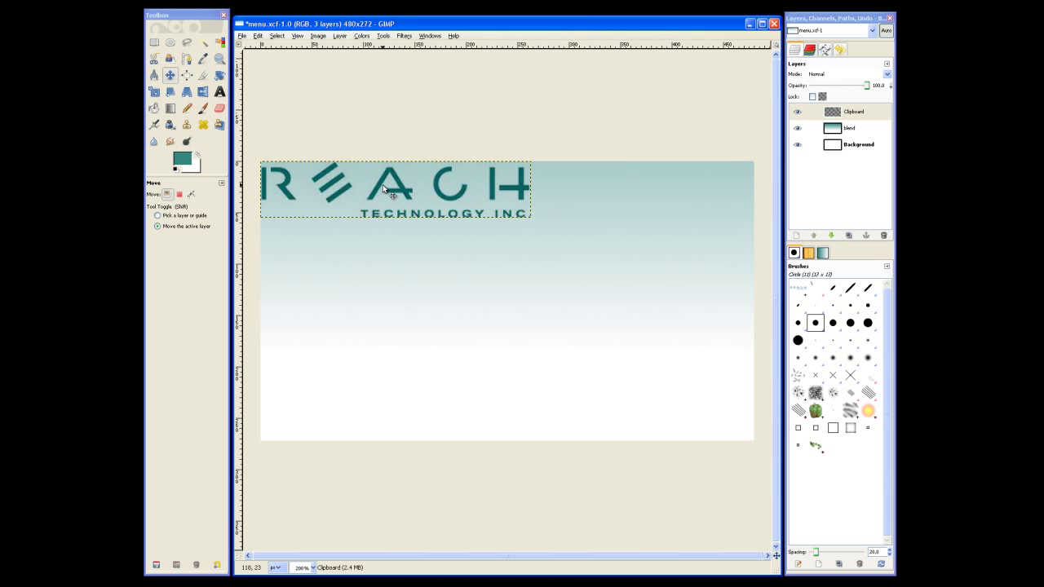
pyautogui.moveTo(384, 188); pyautogui.dragTo(399, 203)
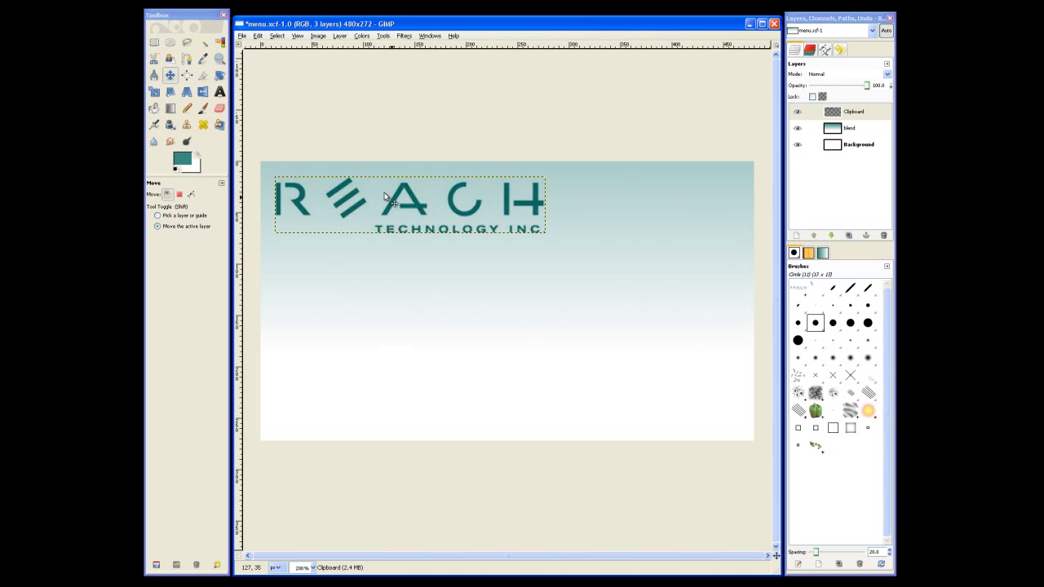
# Step: Select the entire menu image with a rectangle selection
pyautogui.click(186, 75)
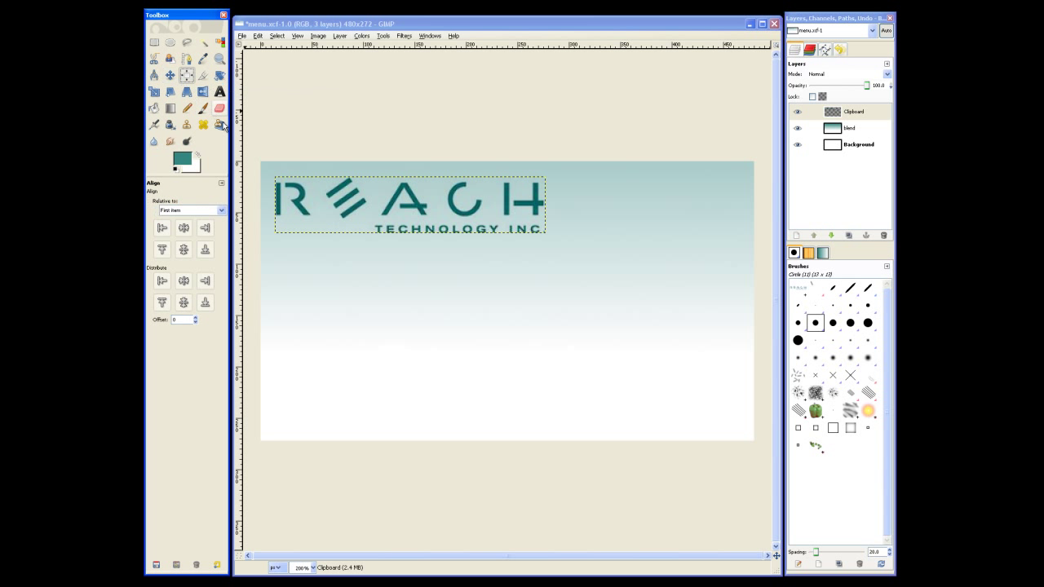
pyautogui.click(154, 41)
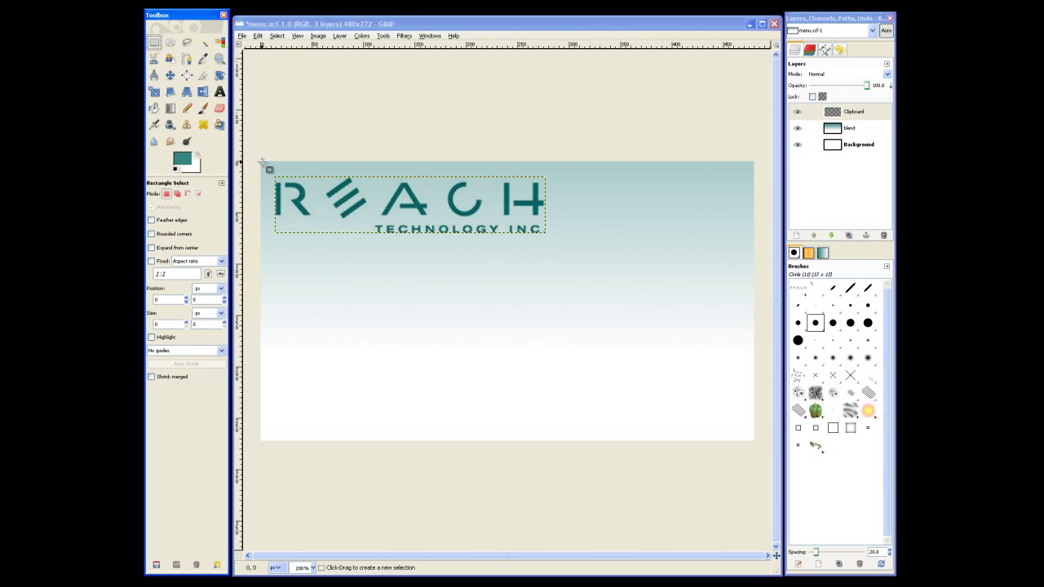
pyautogui.moveTo(260, 161); pyautogui.dragTo(751, 438)
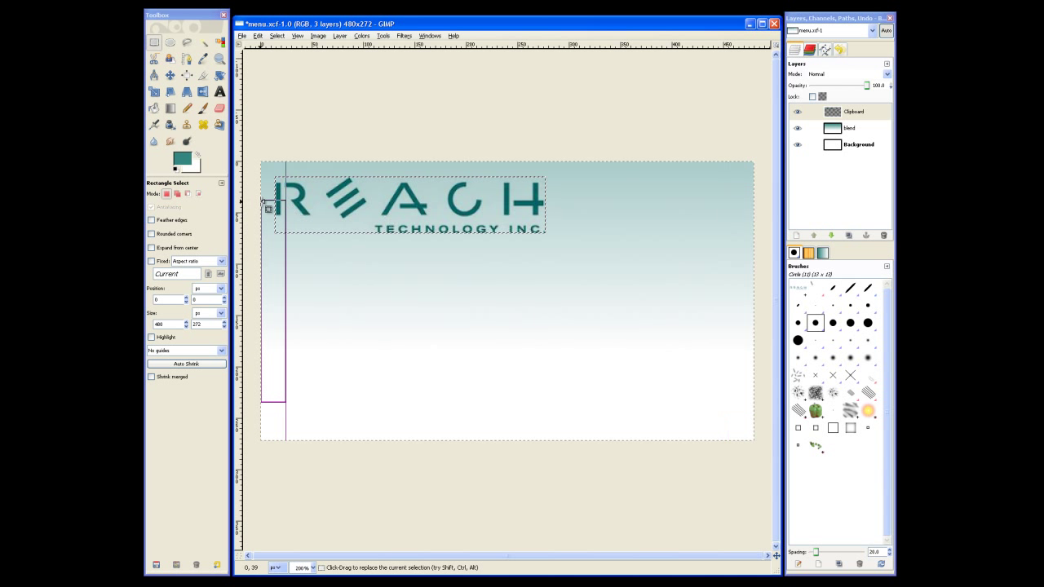
# Step: Align the logo relative to the selection, 10 px in from the left and top edges
pyautogui.click(186, 75)
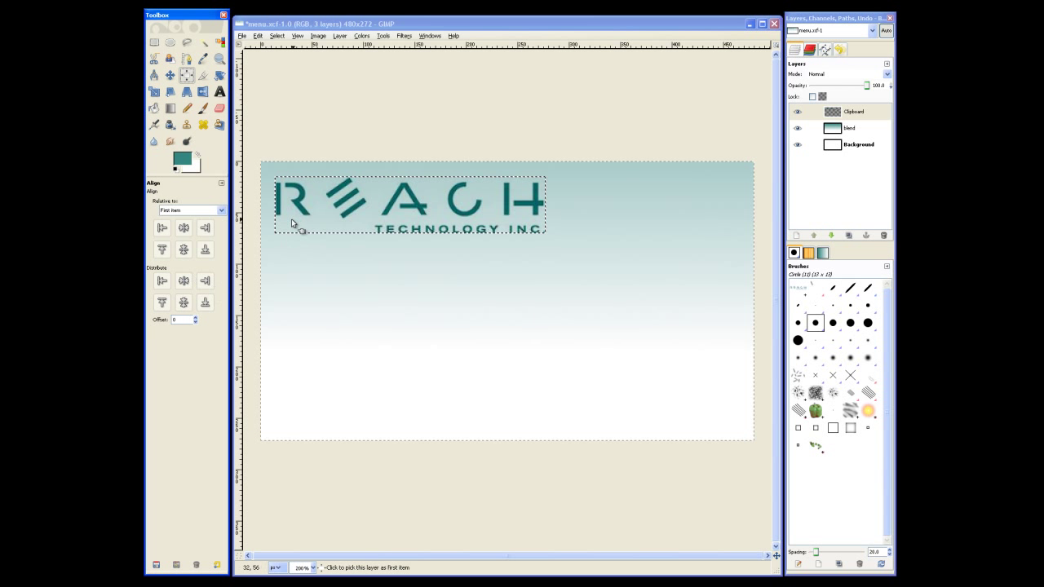
pyautogui.click(219, 210)
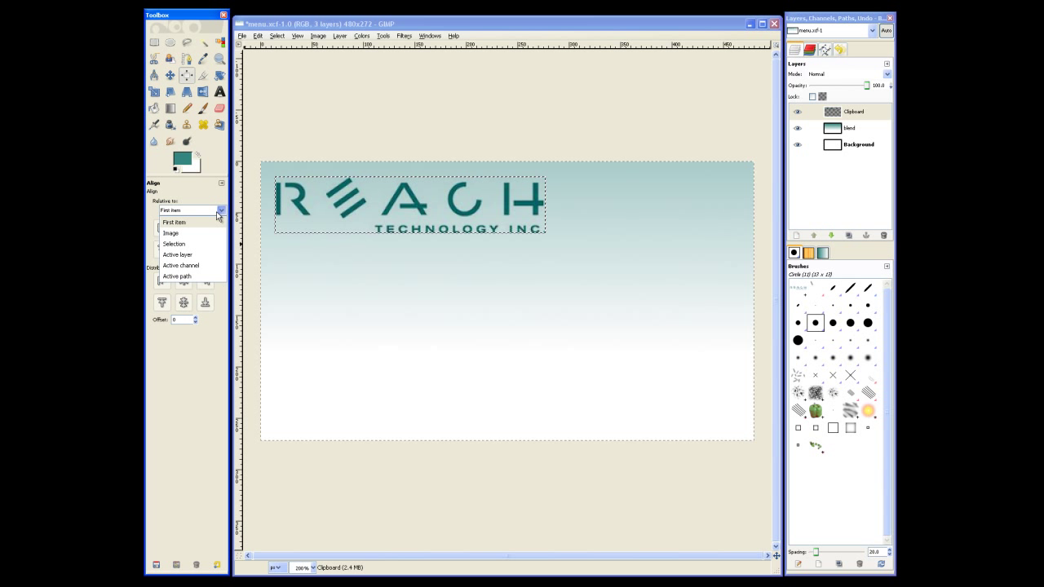
pyautogui.click(210, 246)
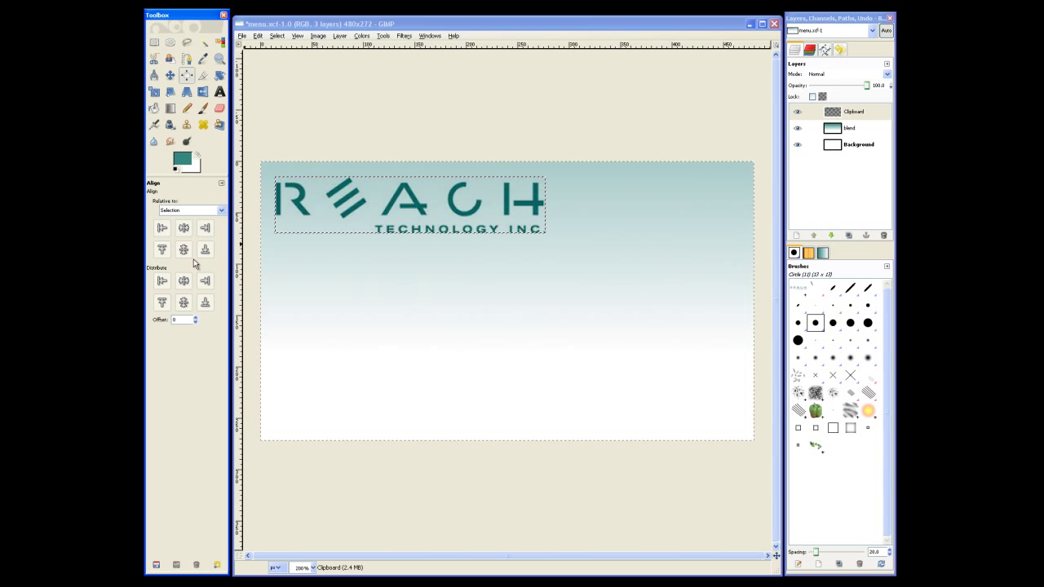
pyautogui.moveTo(188, 319); pyautogui.dragTo(167, 319)
pyautogui.write('10')
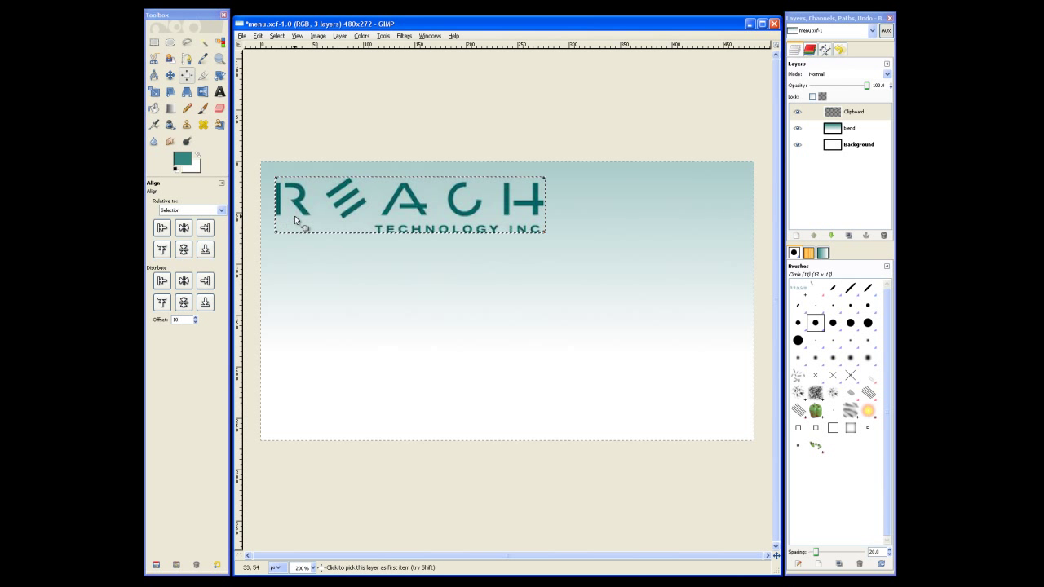
pyautogui.click(205, 281)
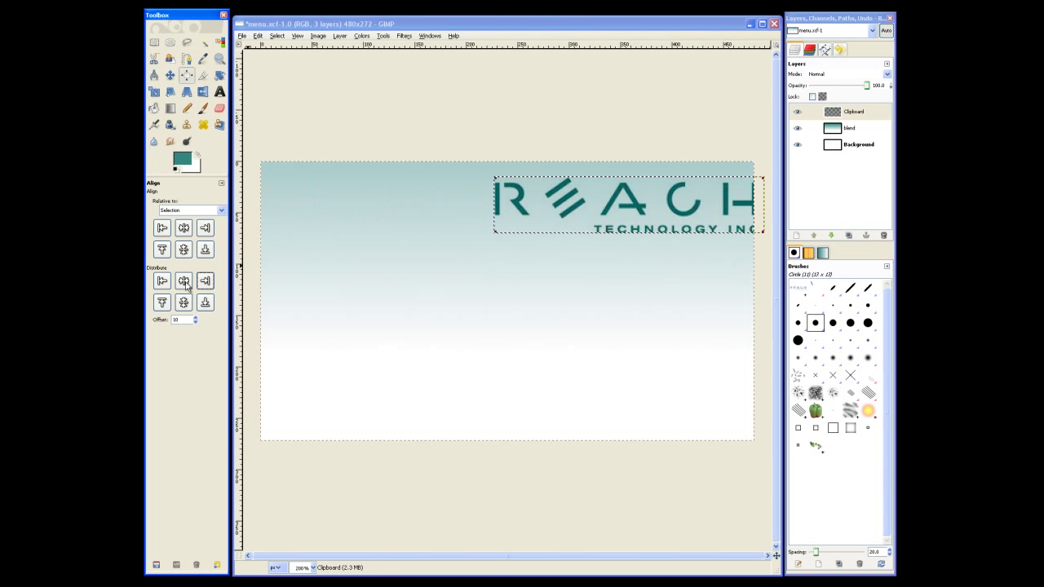
pyautogui.click(164, 285)
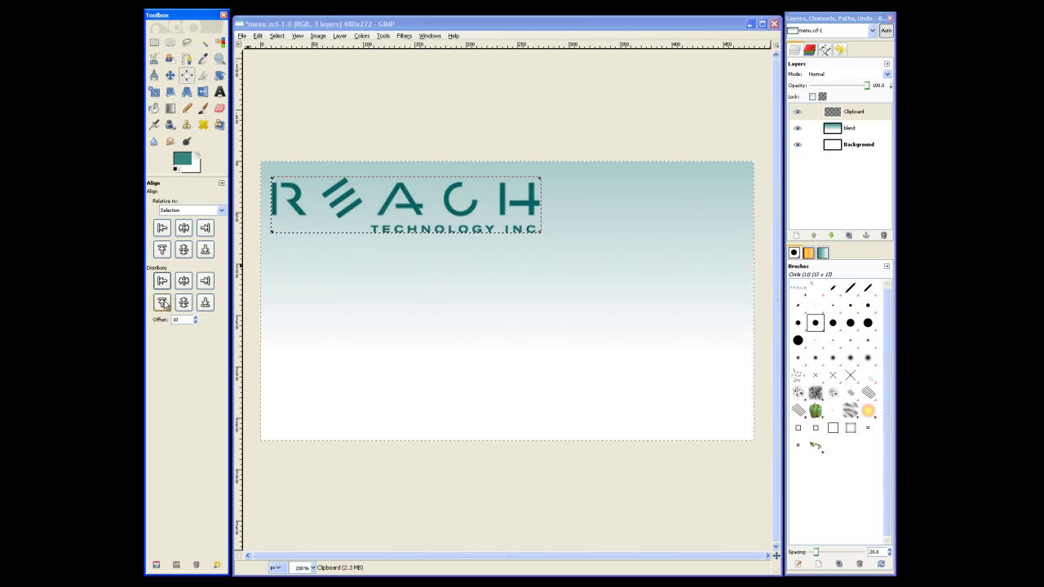
pyautogui.click(162, 302)
# Step: Open footer.xcf from the images folder
pyautogui.press('m')
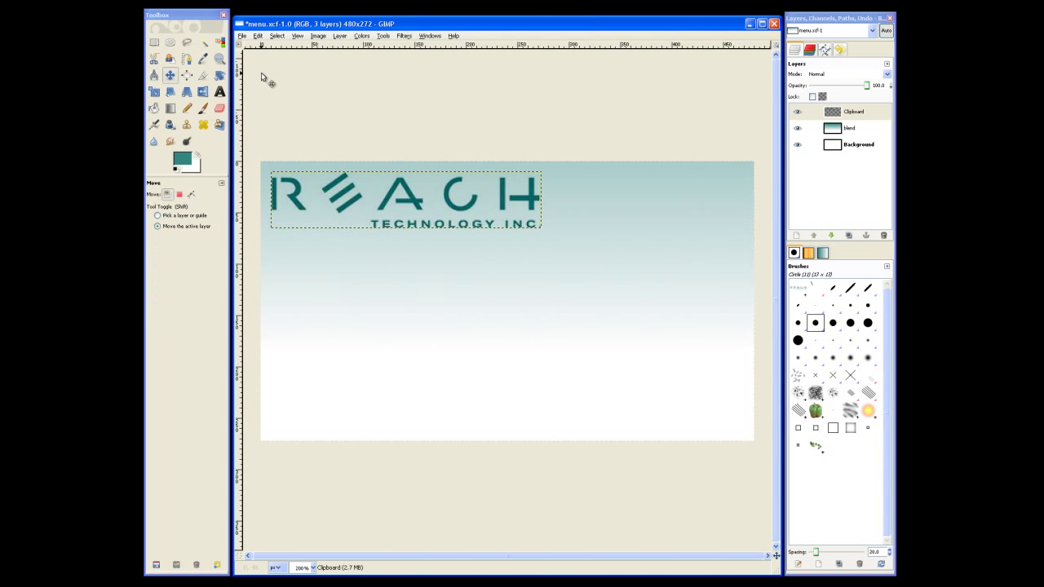
pyautogui.click(245, 37)
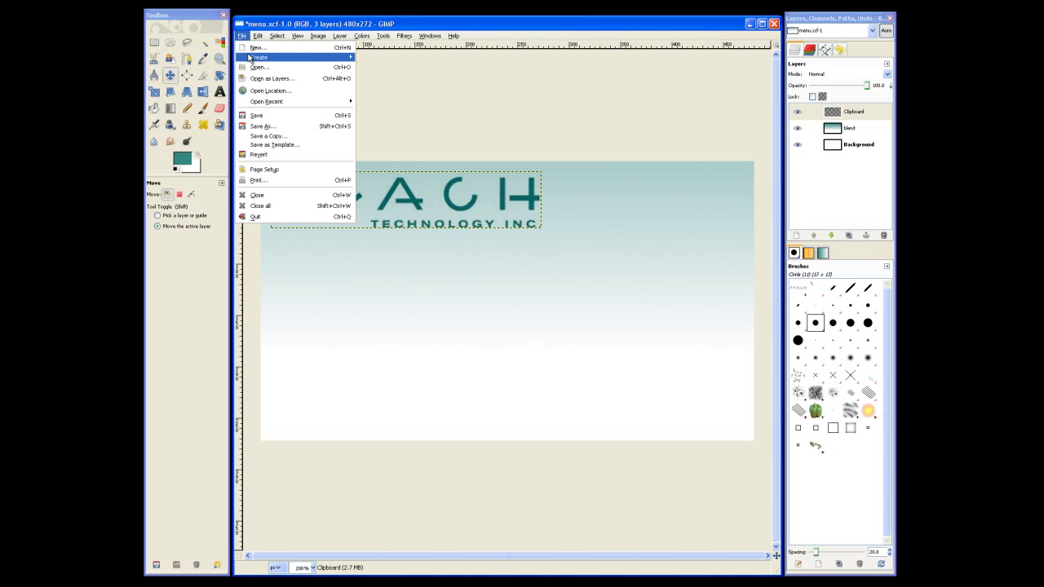
pyautogui.click(252, 68)
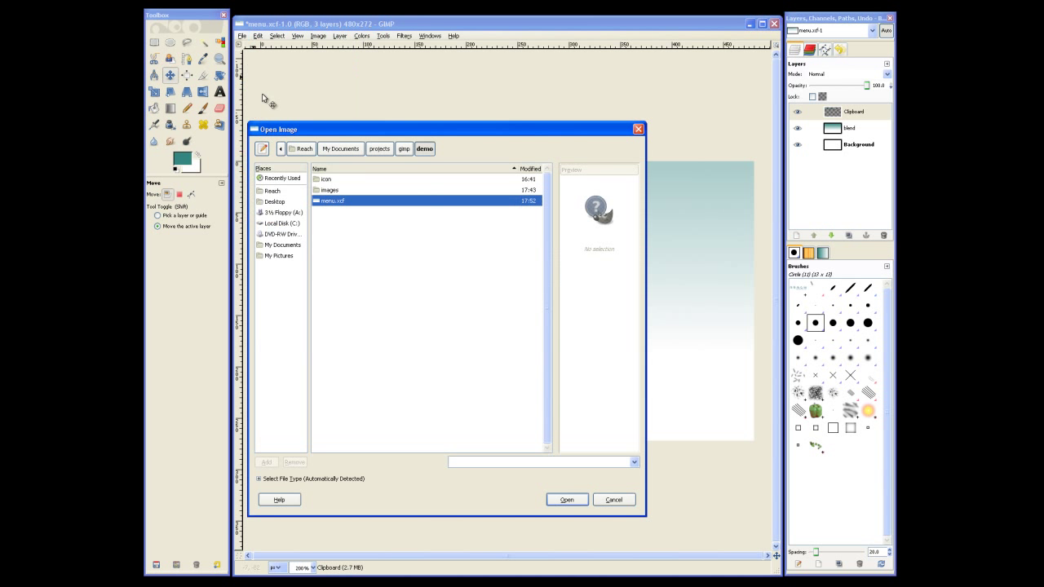
pyautogui.doubleClick(340, 192)
pyautogui.click(337, 190)
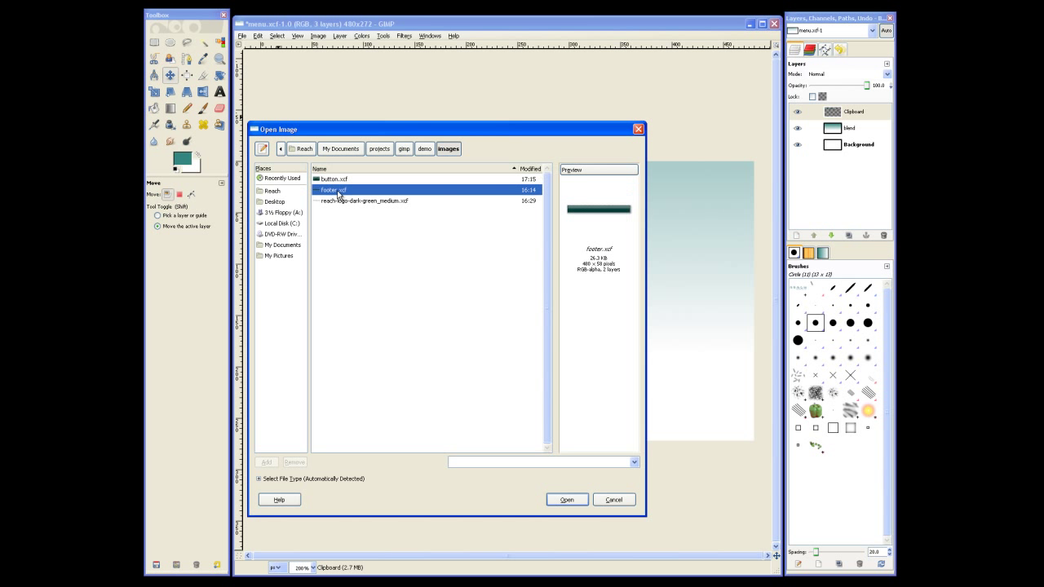
pyautogui.doubleClick(337, 191)
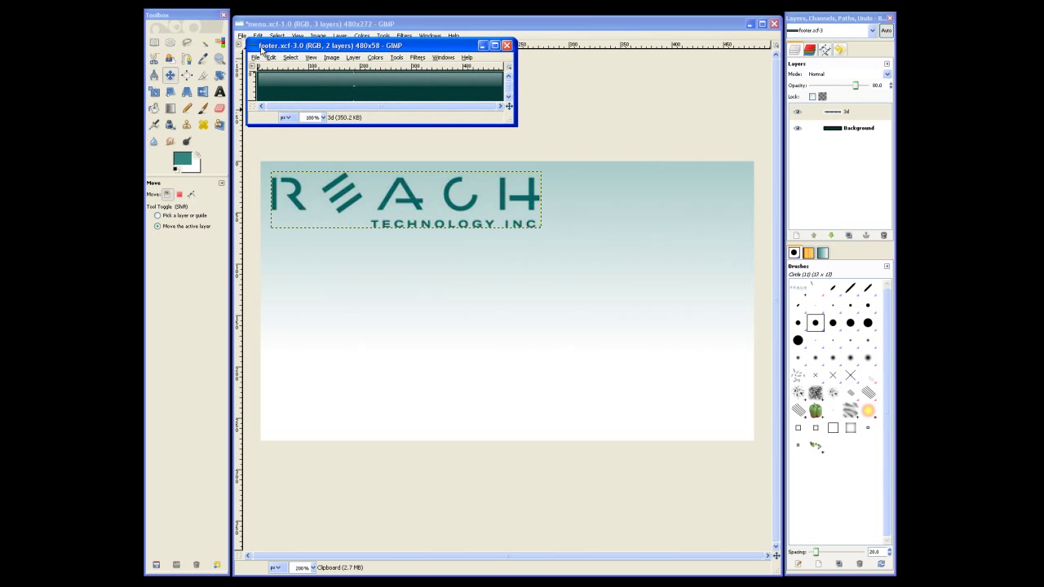
# Step: Select all of the footer image and Copy Visible
pyautogui.click(287, 57)
pyautogui.click(289, 74)
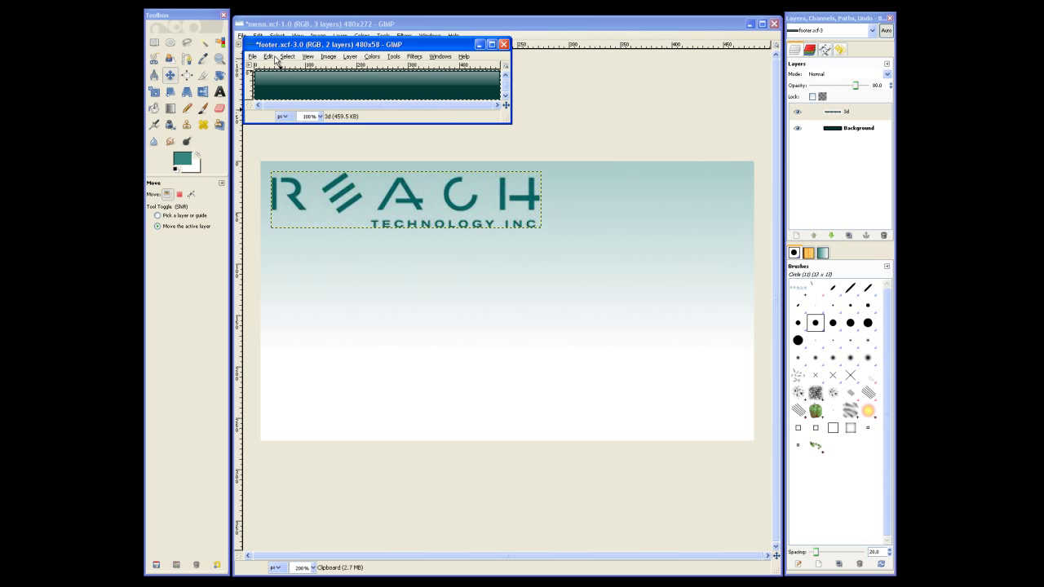
pyautogui.click(271, 57)
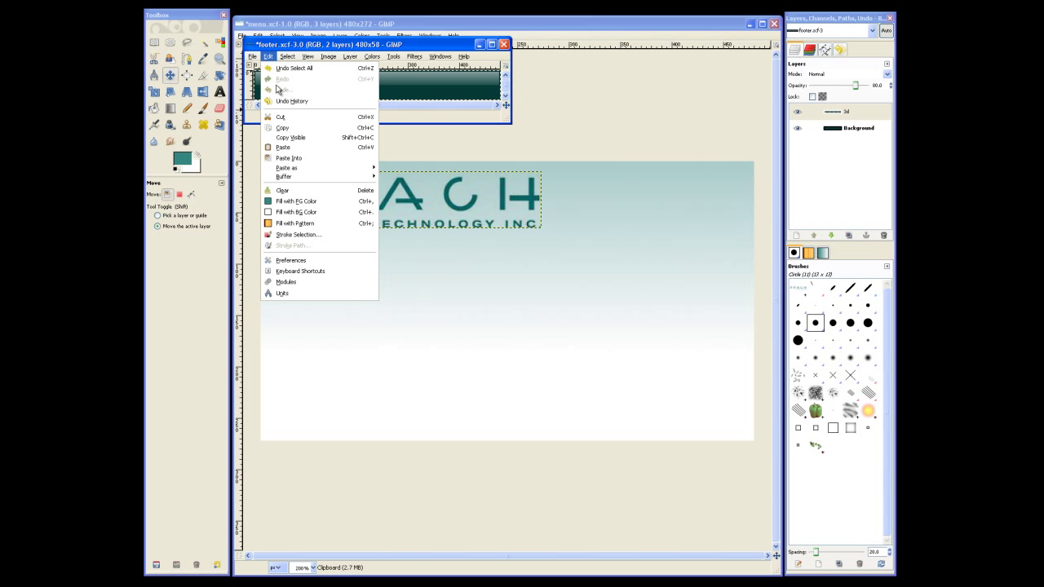
pyautogui.click(279, 138)
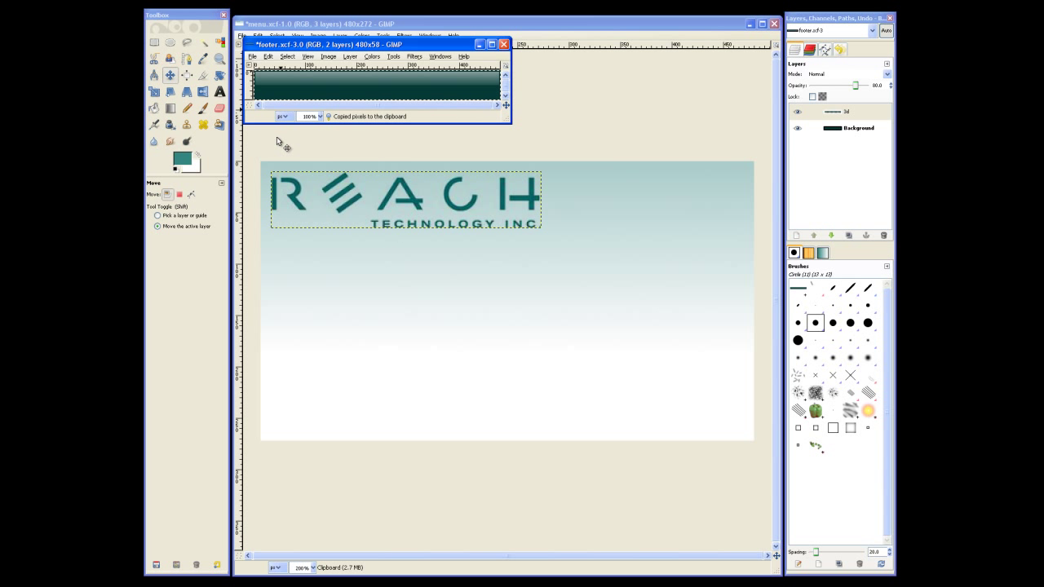
# Step: Paste the footer into menu.xcf as a new layer
pyautogui.click(319, 25)
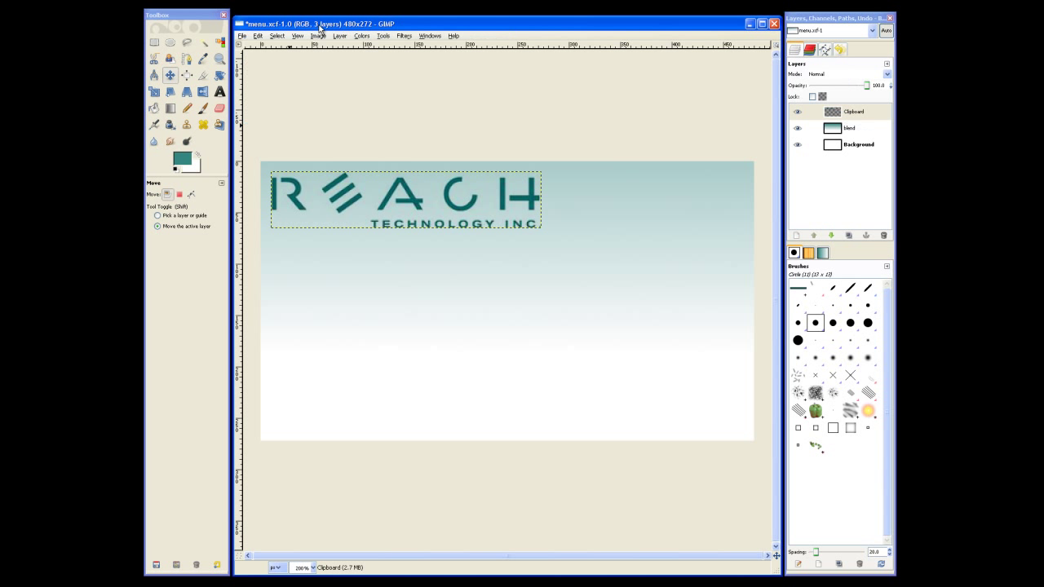
pyautogui.click(259, 37)
pyautogui.moveTo(326, 147)
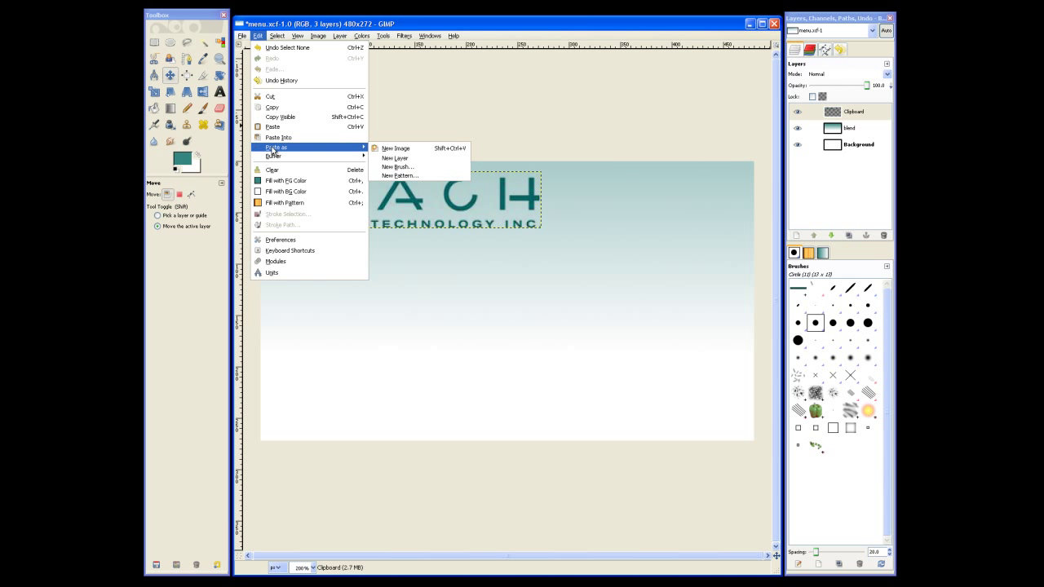
pyautogui.click(385, 157)
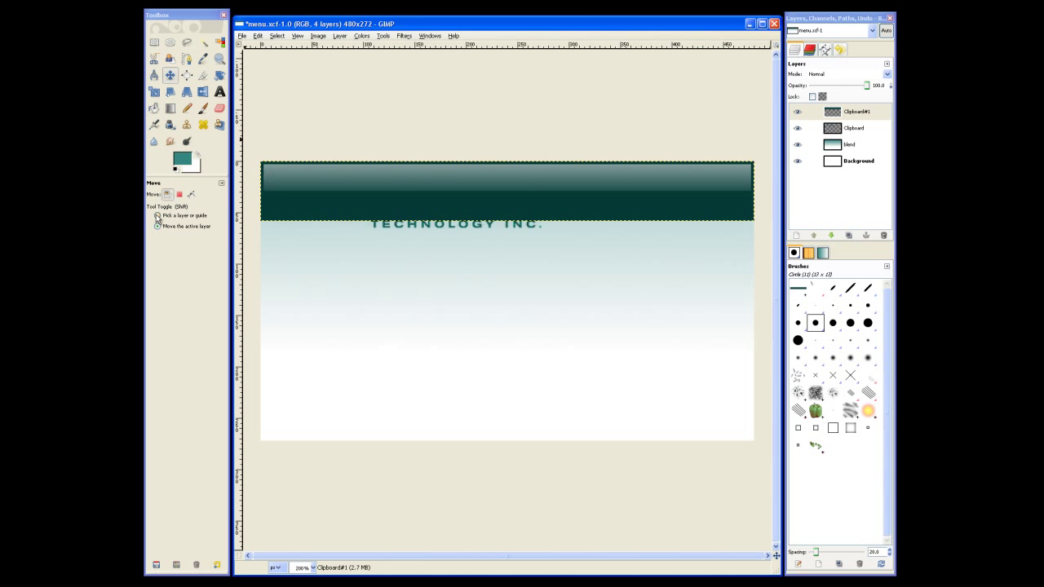
# Step: Drag the footer bar down until it sits flush along the canvas bottom
pyautogui.moveTo(289, 177); pyautogui.dragTo(282, 398)
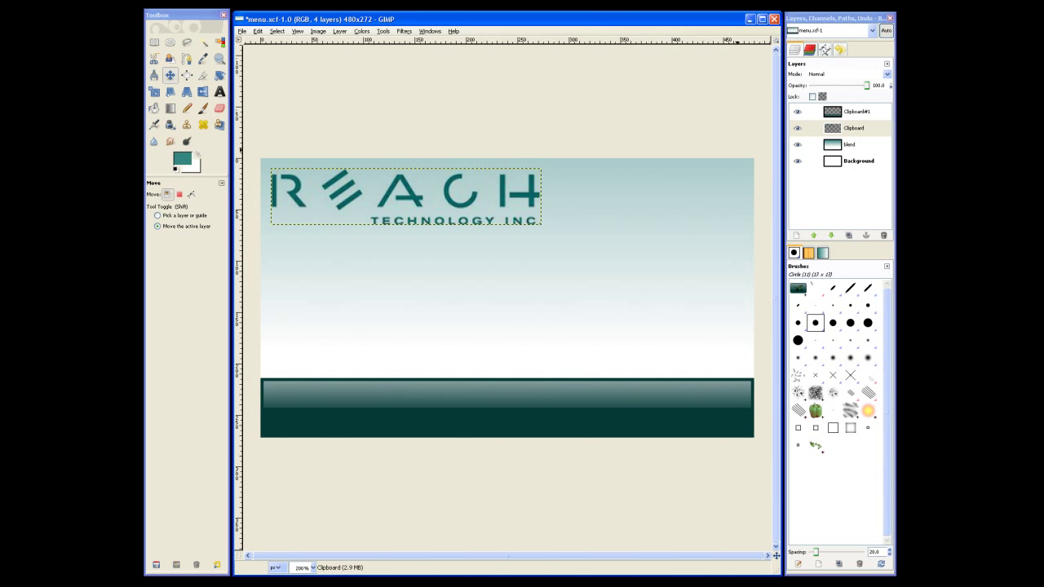
# Step: Rename the Clipboard layer holding the REACH logo to 'logo'
pyautogui.rightClick(861, 131)
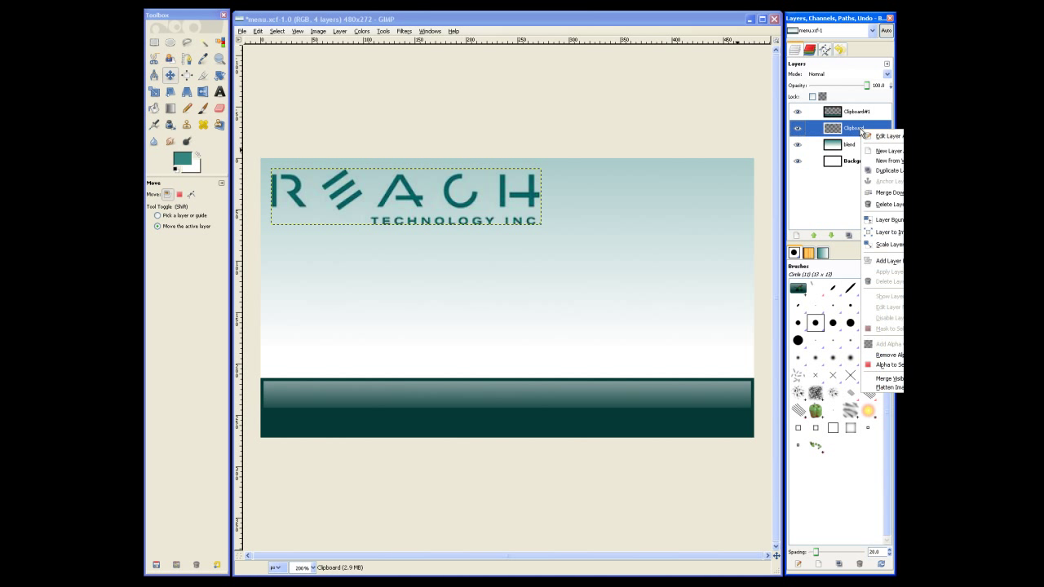
pyautogui.click(872, 137)
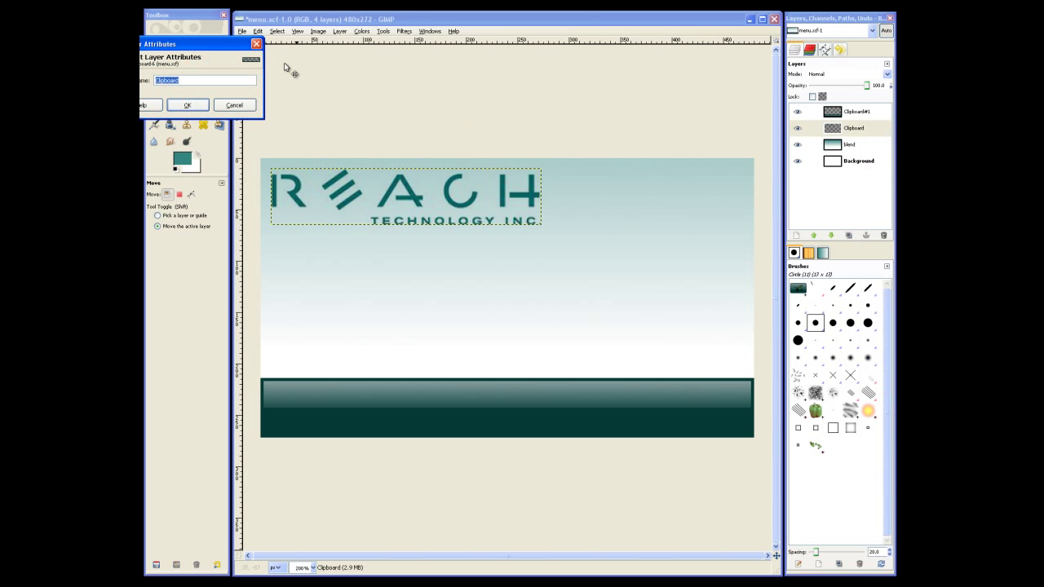
pyautogui.moveTo(227, 56); pyautogui.dragTo(401, 89)
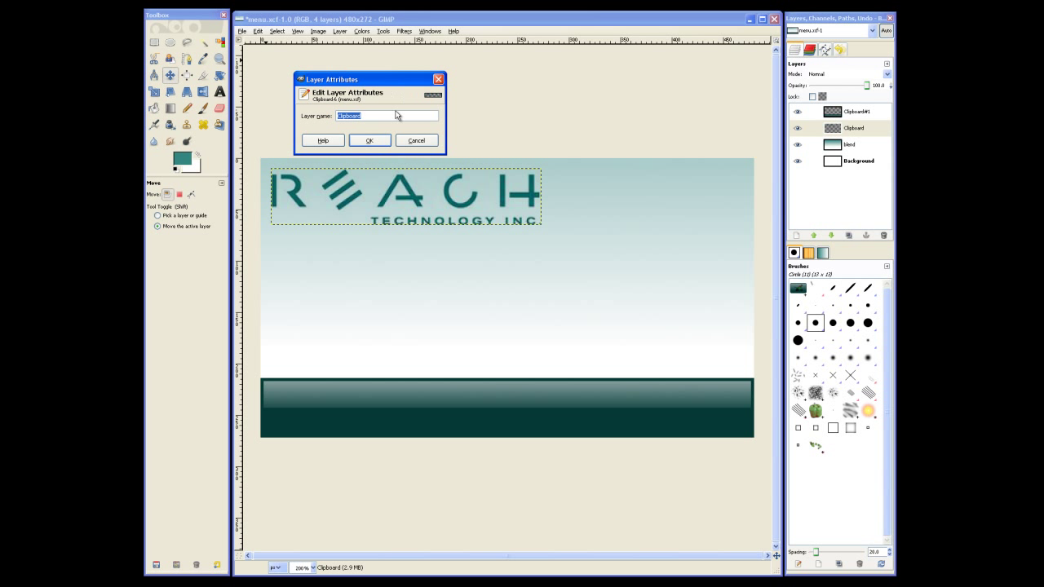
pyautogui.press('BackSpace')
pyautogui.press('Return')
# Step: Rename the Clipboard#1 footer bar layer to 'footer'
pyautogui.rightClick(861, 111)
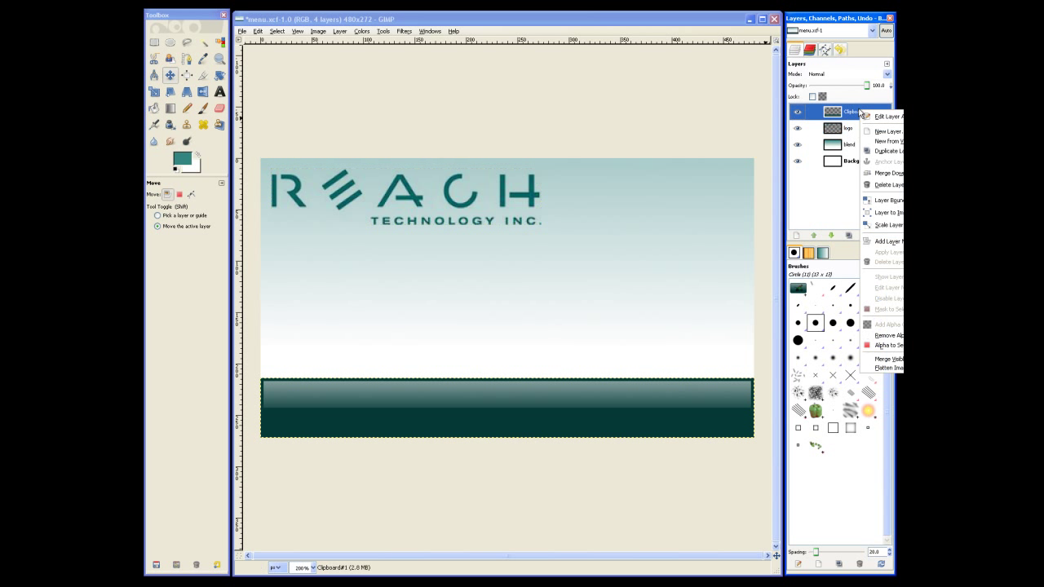
pyautogui.click(868, 118)
pyautogui.moveTo(262, 69); pyautogui.dragTo(381, 74)
pyautogui.write('footer')
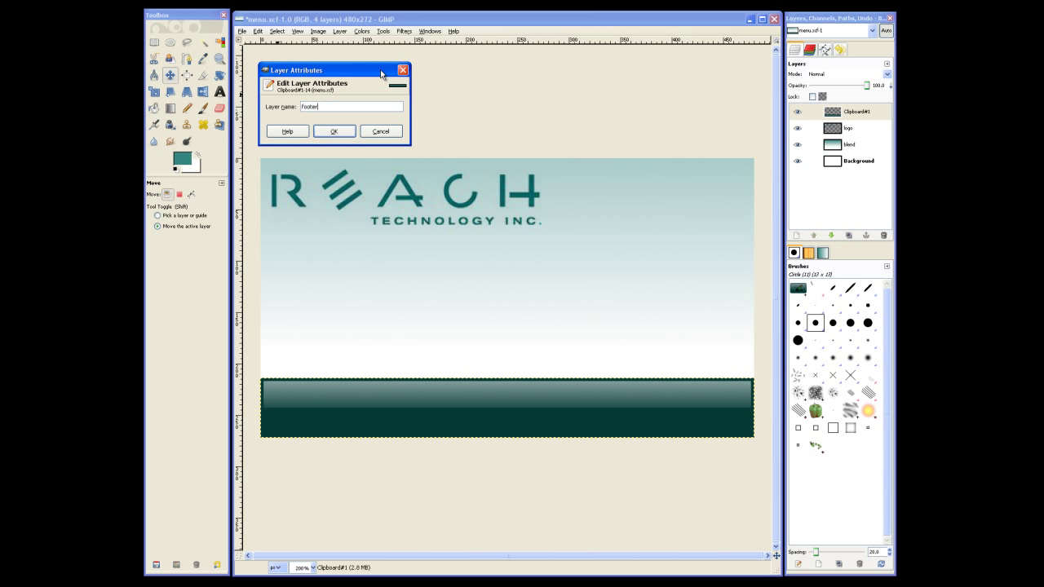
pyautogui.press('Return')
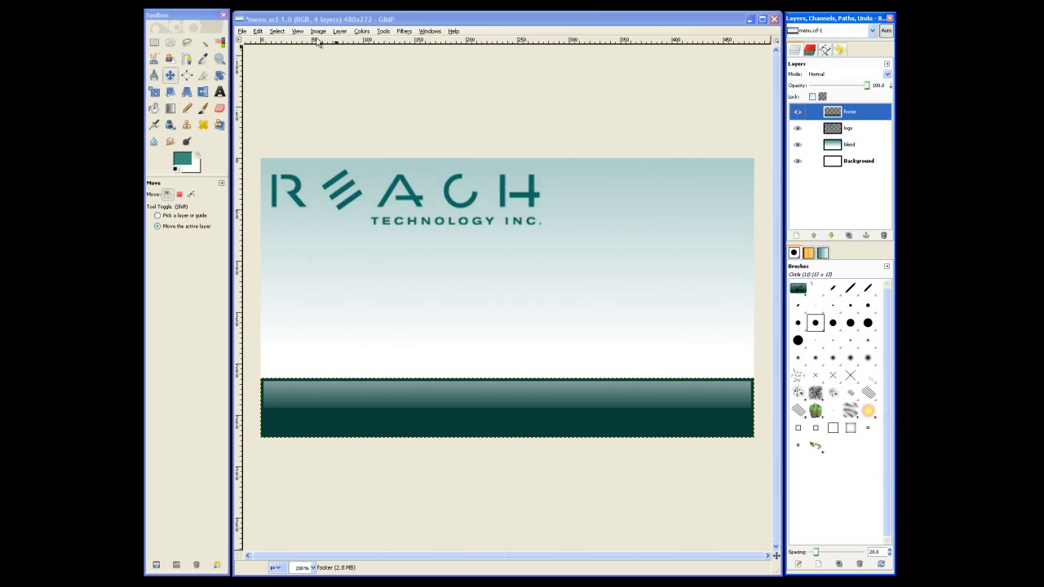
# Step: Switch to button.xcf, select all, and copy the visible wheelbarrow button
pyautogui.click(430, 32)
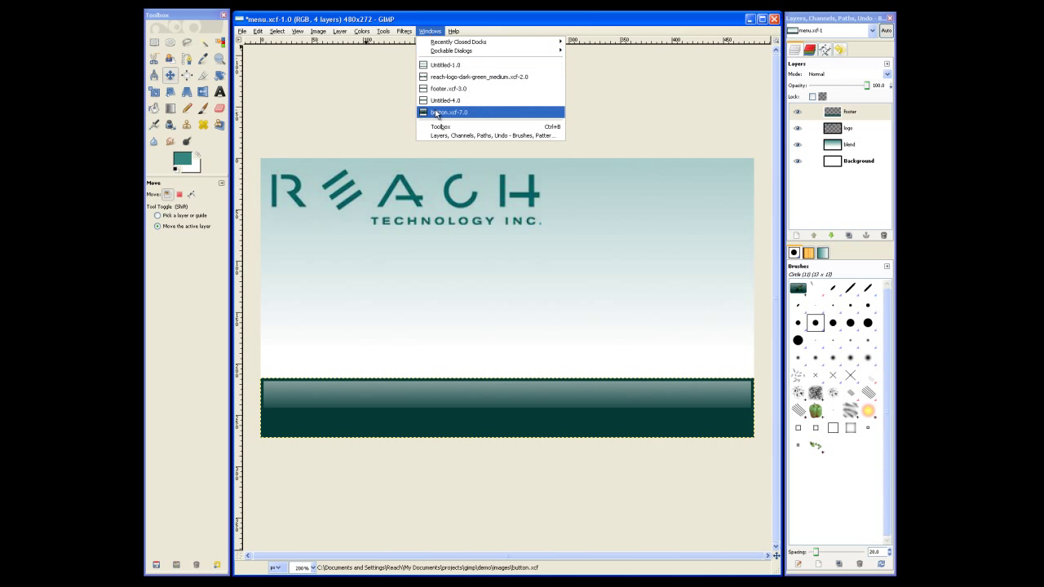
pyautogui.click(435, 111)
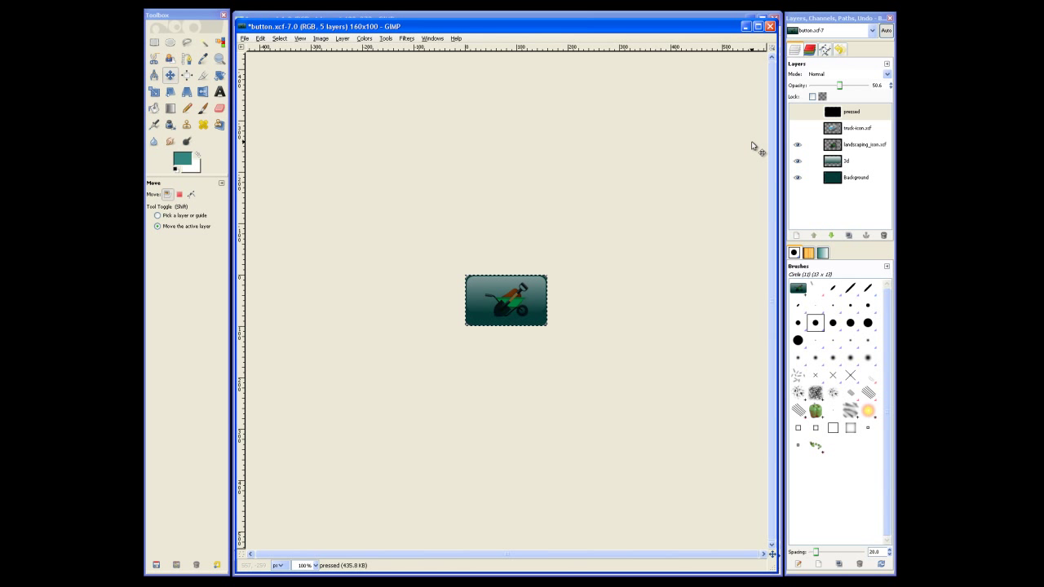
pyautogui.click(283, 40)
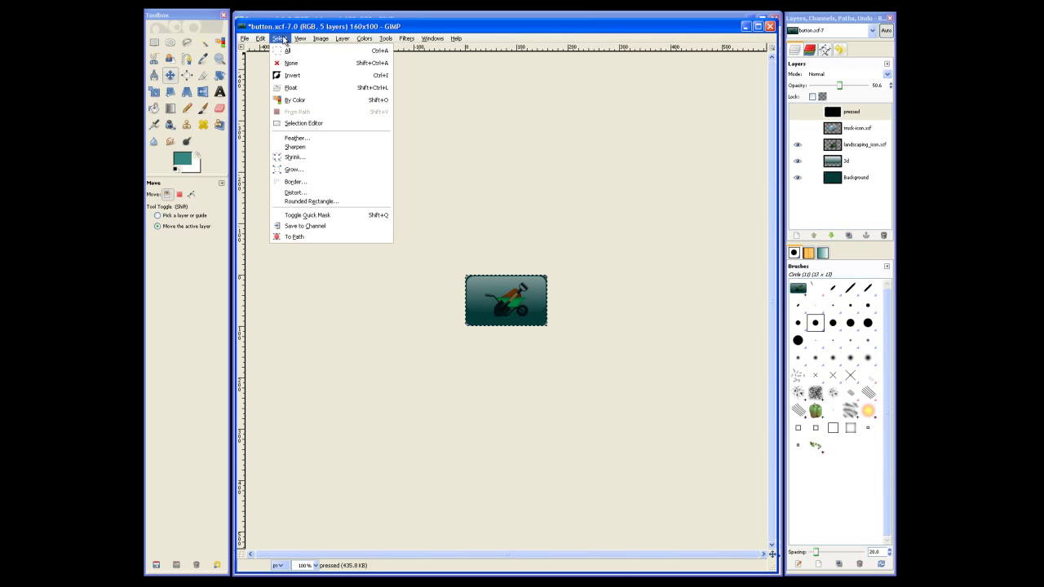
pyautogui.click(286, 55)
pyautogui.click(261, 40)
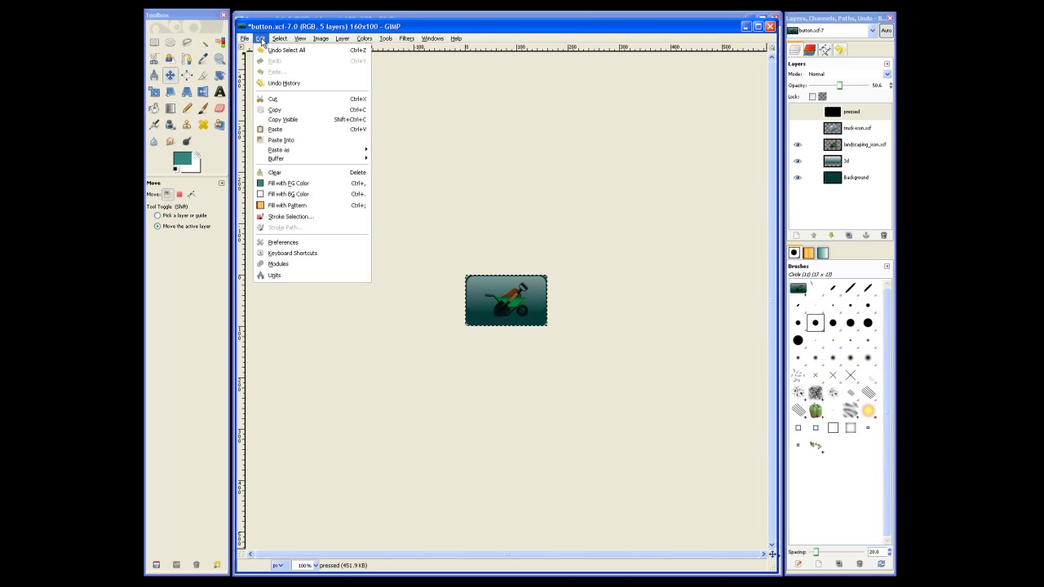
pyautogui.click(292, 120)
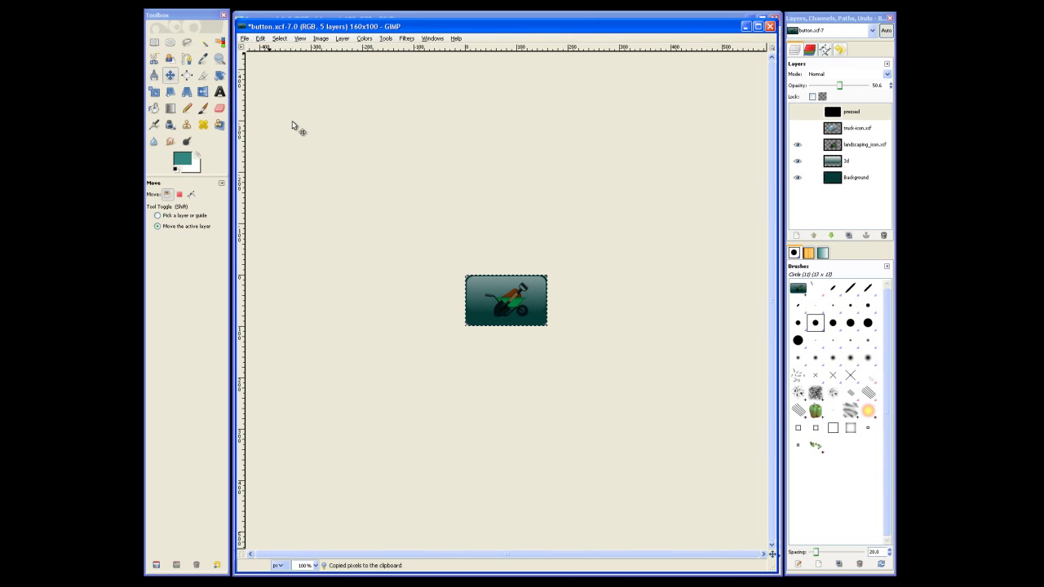
# Step: Paste the copied wheelbarrow button into menu.xcf as a new layer
pyautogui.click(743, 18)
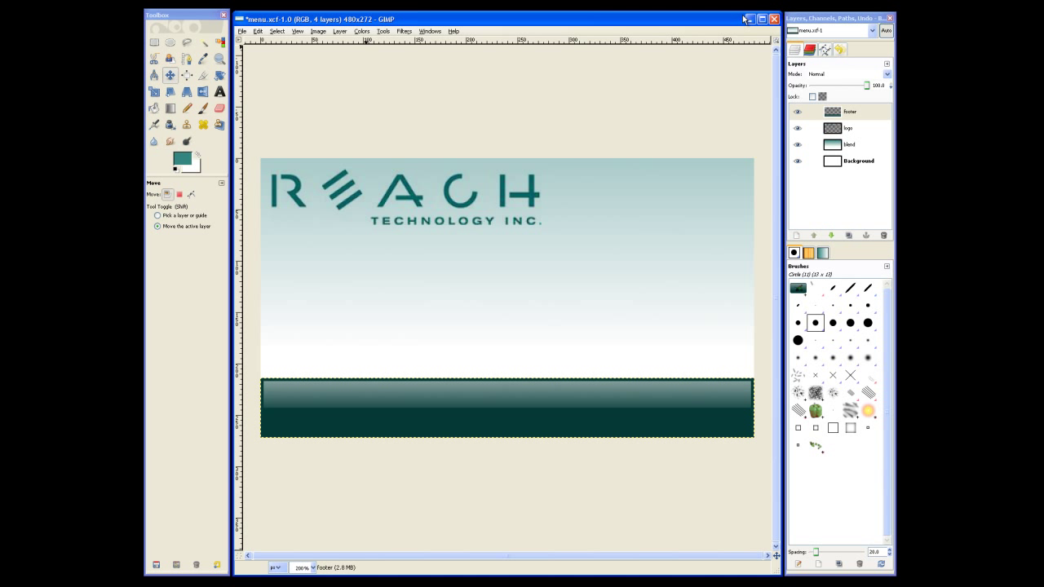
pyautogui.click(258, 31)
pyautogui.moveTo(303, 143)
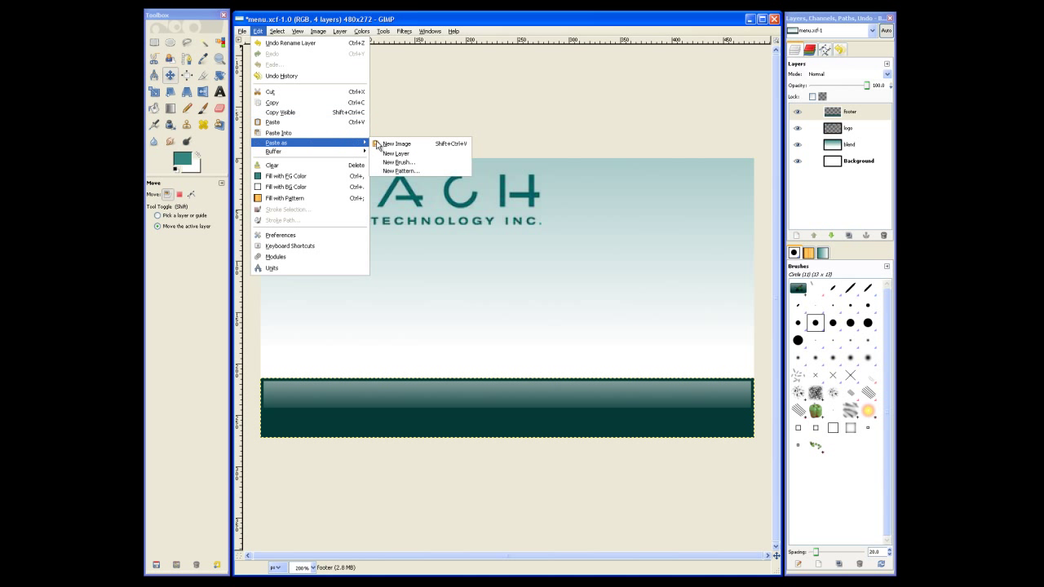
pyautogui.click(391, 154)
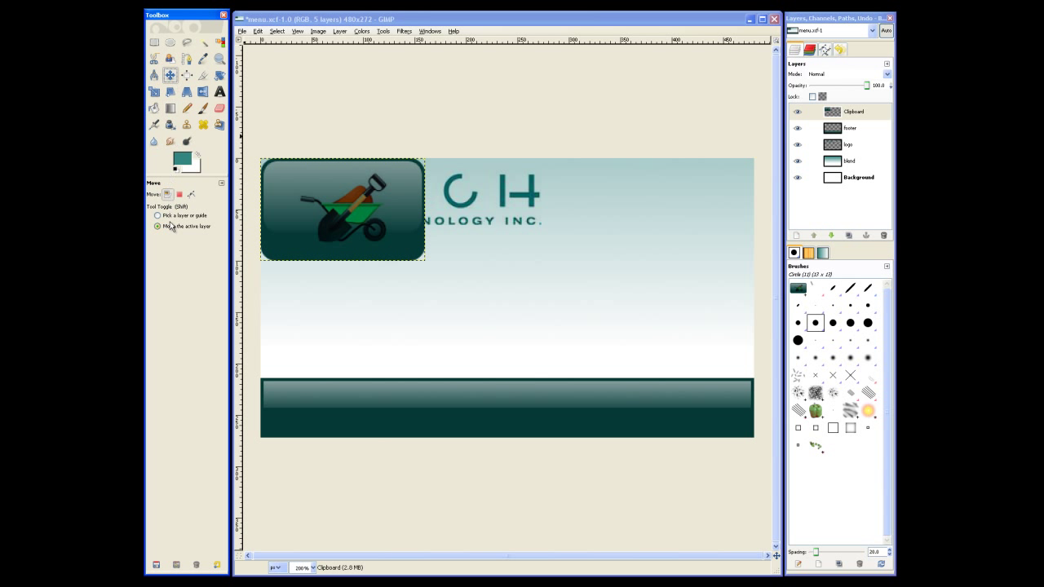
# Step: Drag the wheelbarrow button down and right so it sits below the REACH logo
pyautogui.moveTo(306, 198); pyautogui.dragTo(348, 277)
pyautogui.moveTo(308, 243); pyautogui.dragTo(301, 258)
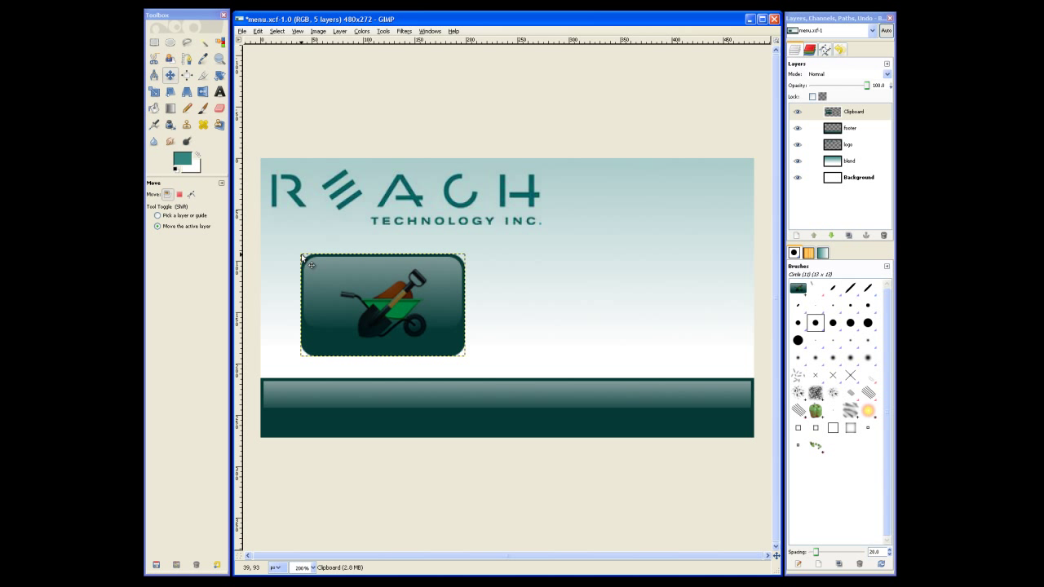
# Step: Draw a rectangular selection on the banner's left side above the footer, then set its width to 240
pyautogui.click(157, 44)
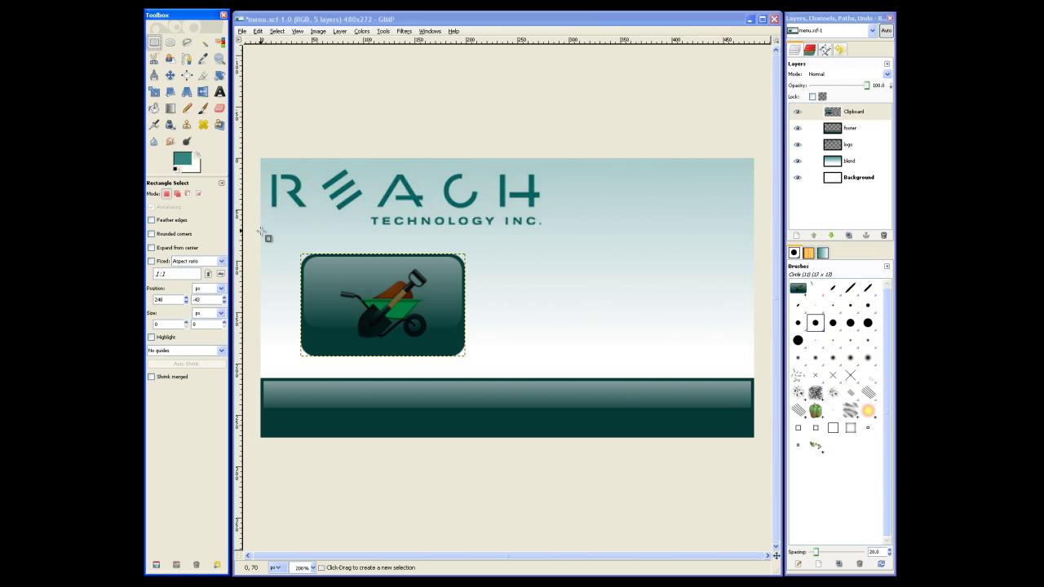
pyautogui.moveTo(260, 230); pyautogui.dragTo(517, 379)
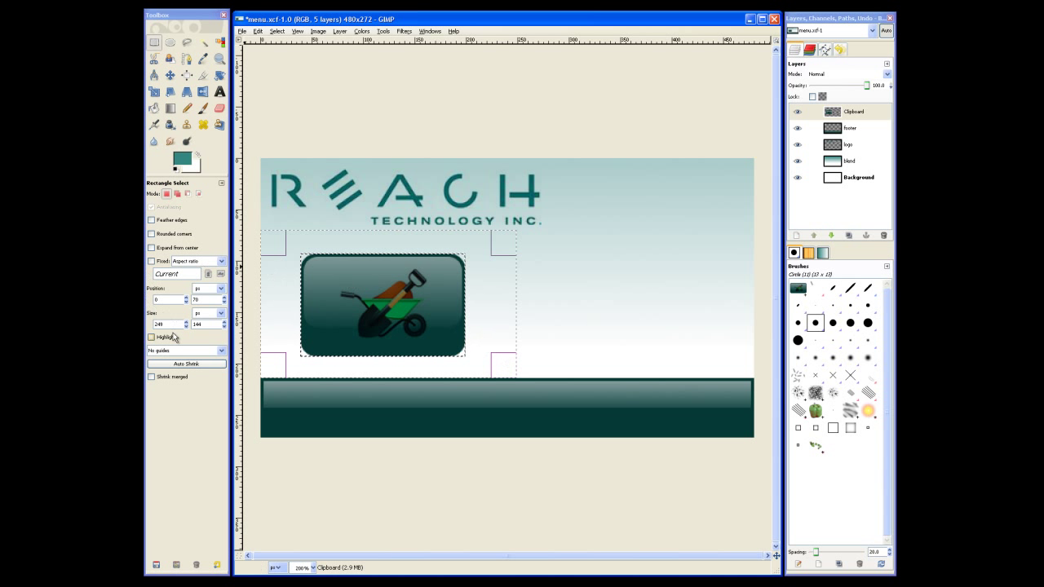
pyautogui.moveTo(175, 324); pyautogui.dragTo(152, 331)
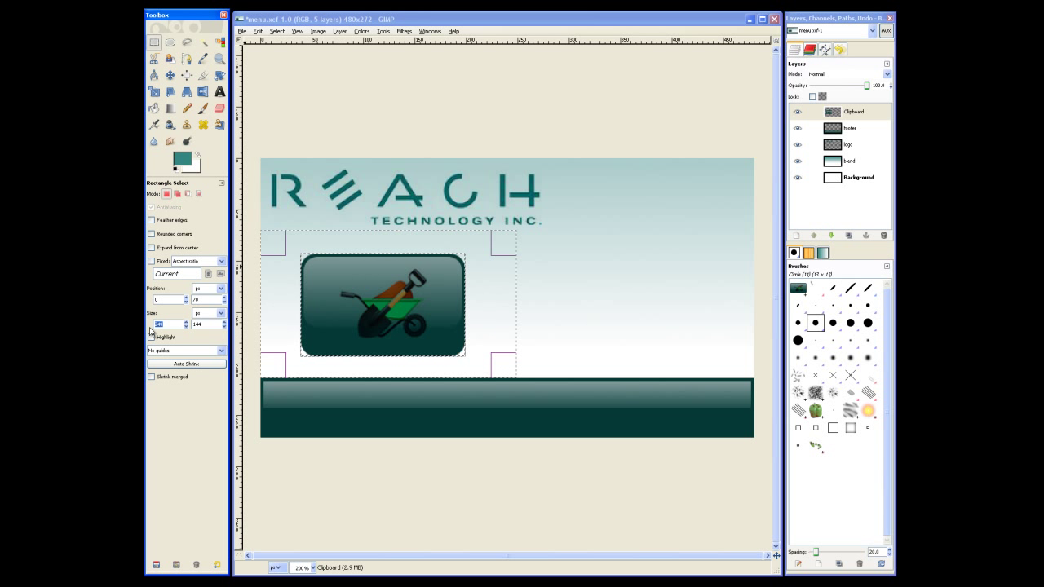
pyautogui.write('240')
pyautogui.click(210, 325)
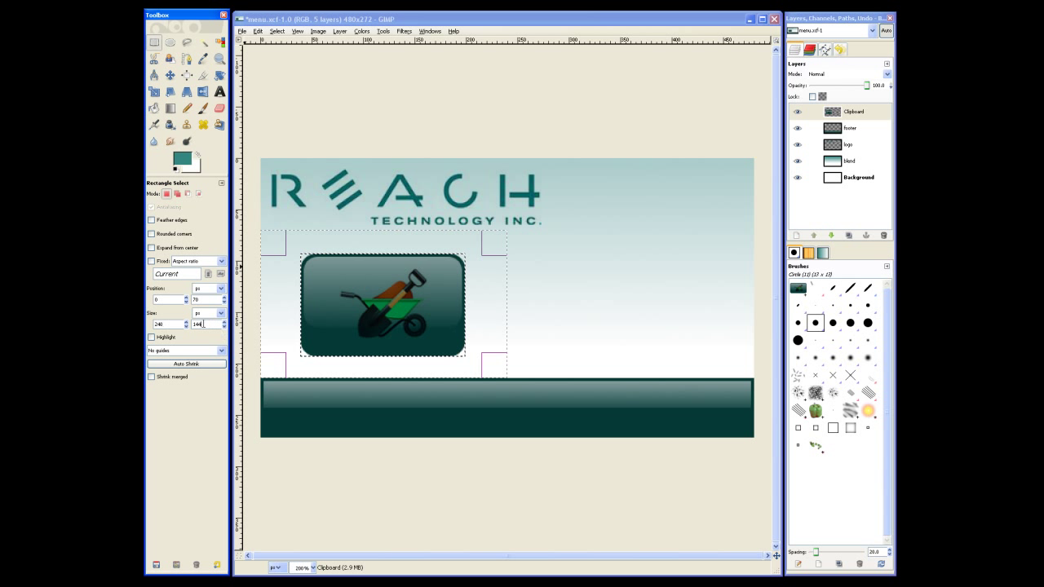
# Step: Align the wheelbarrow button relative to the selection, centred horizontally and vertically
pyautogui.click(186, 76)
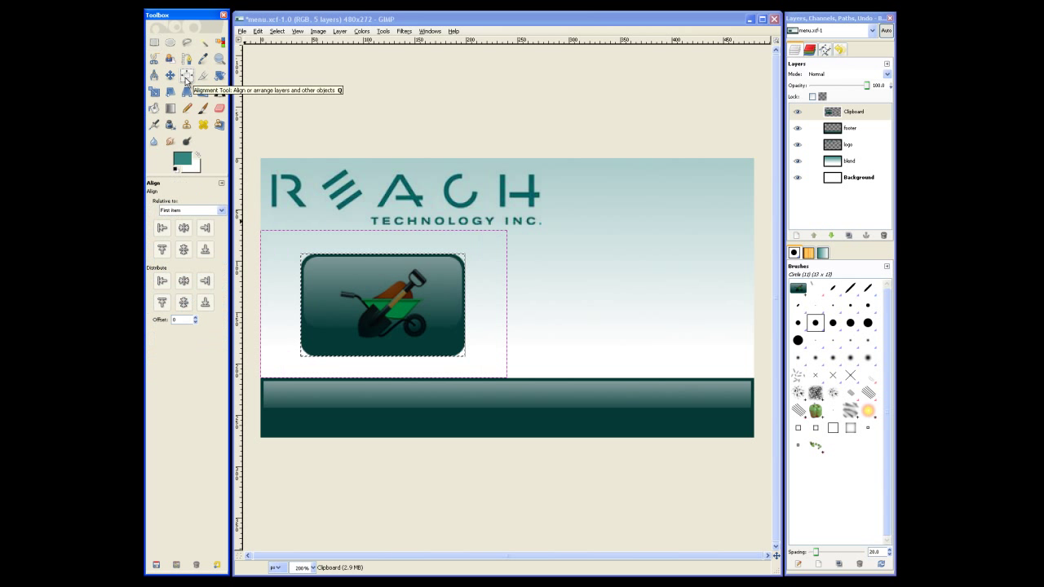
pyautogui.click(338, 300)
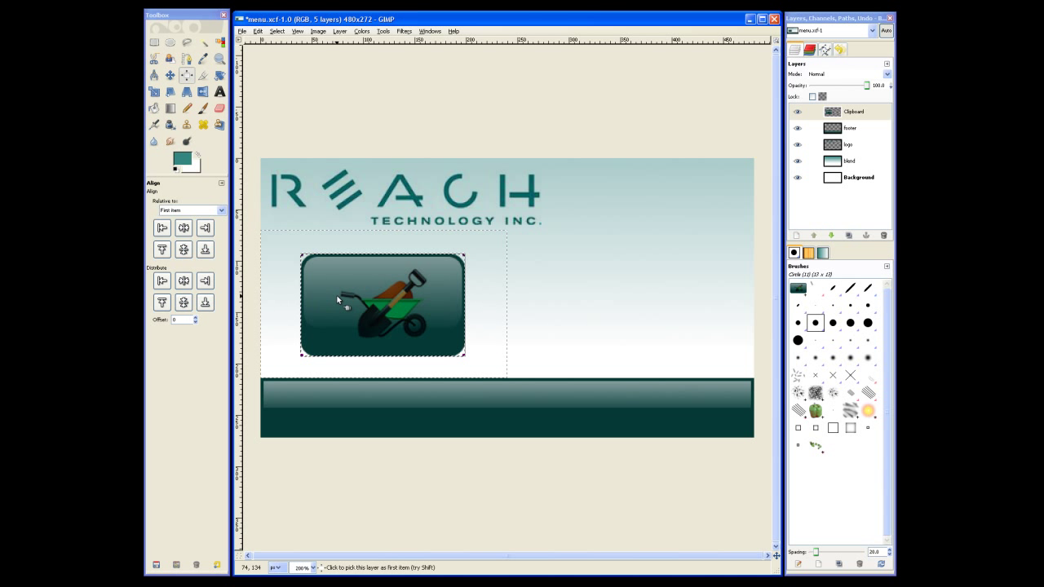
pyautogui.click(221, 211)
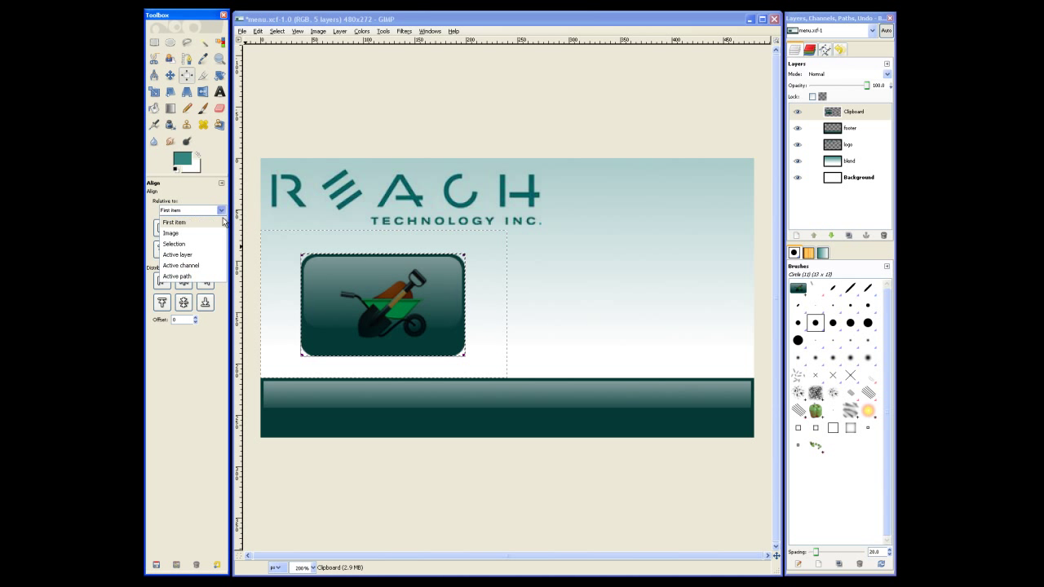
pyautogui.click(194, 246)
pyautogui.click(183, 228)
pyautogui.click(184, 304)
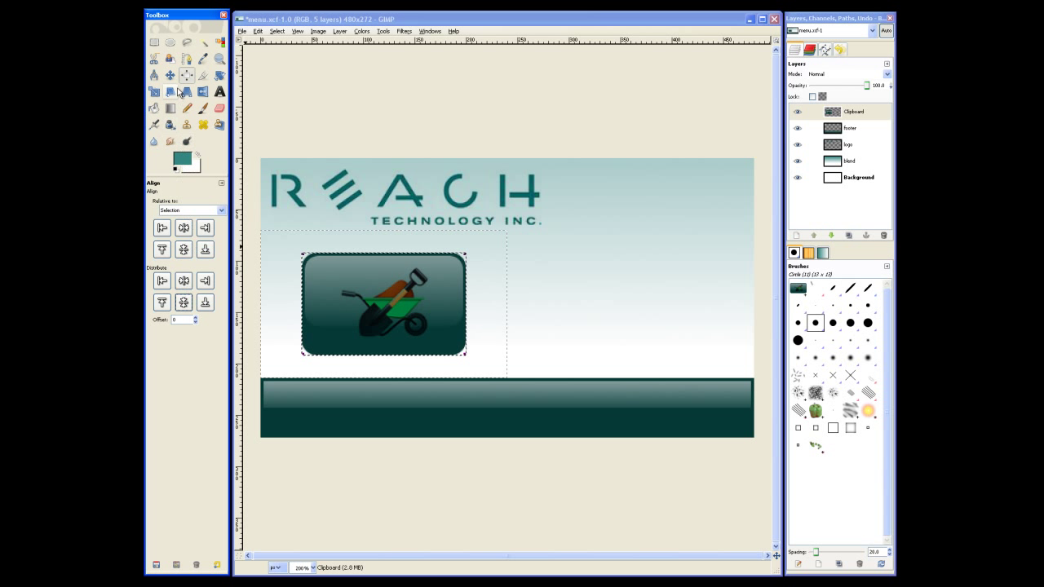
pyautogui.click(281, 99)
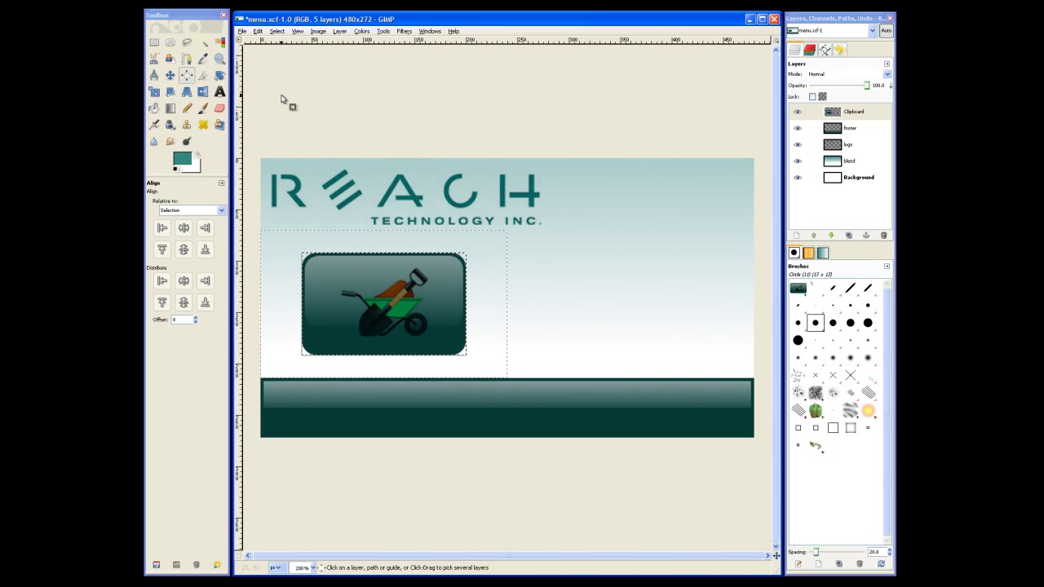
# Step: In button.xcf, make the pressed layer visible, select all, and copy the visible darkened button
pyautogui.click(430, 31)
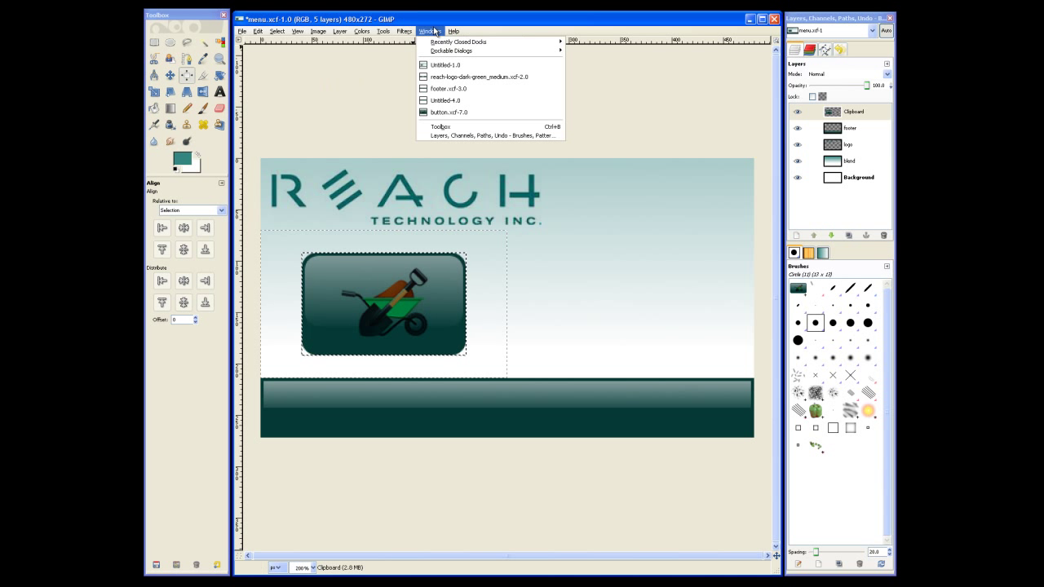
pyautogui.click(434, 112)
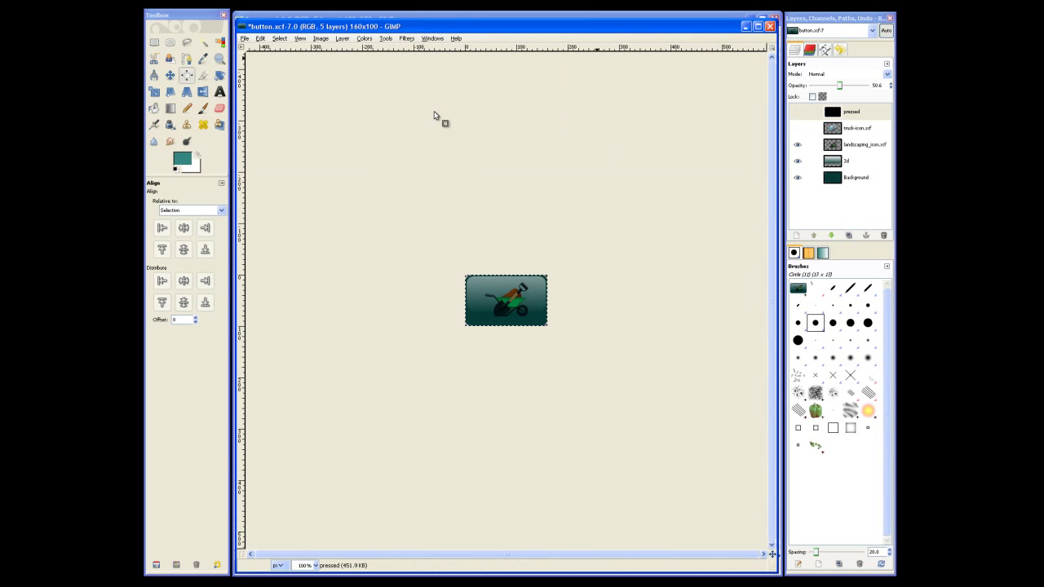
pyautogui.click(798, 112)
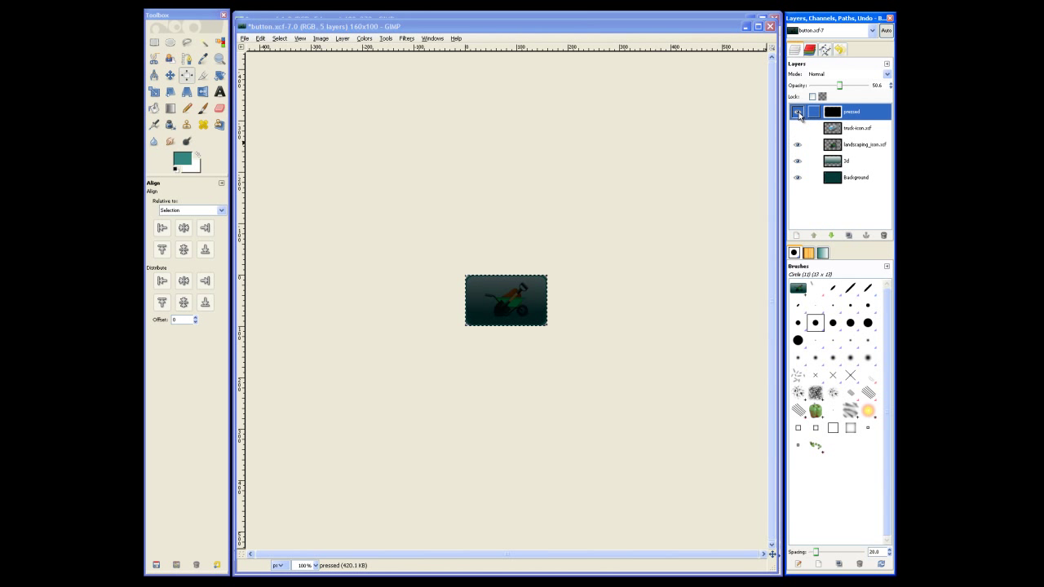
pyautogui.click(260, 39)
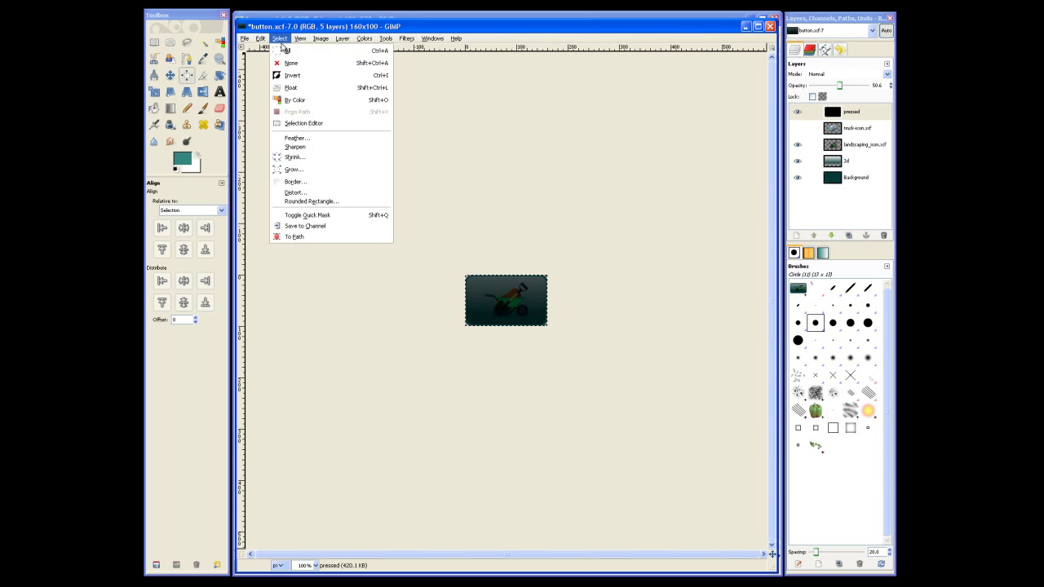
pyautogui.click(284, 51)
pyautogui.click(260, 38)
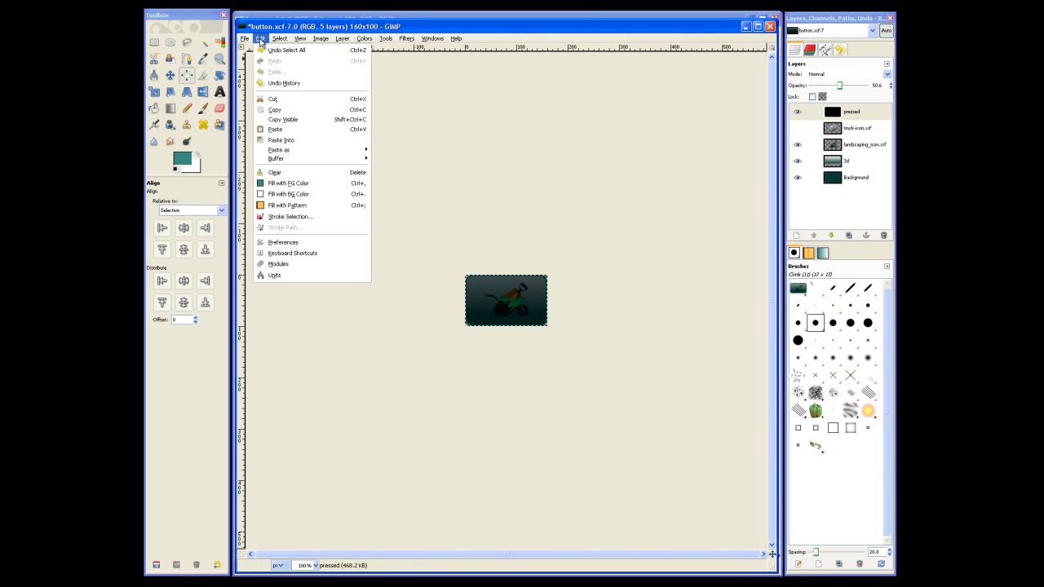
pyautogui.click(283, 120)
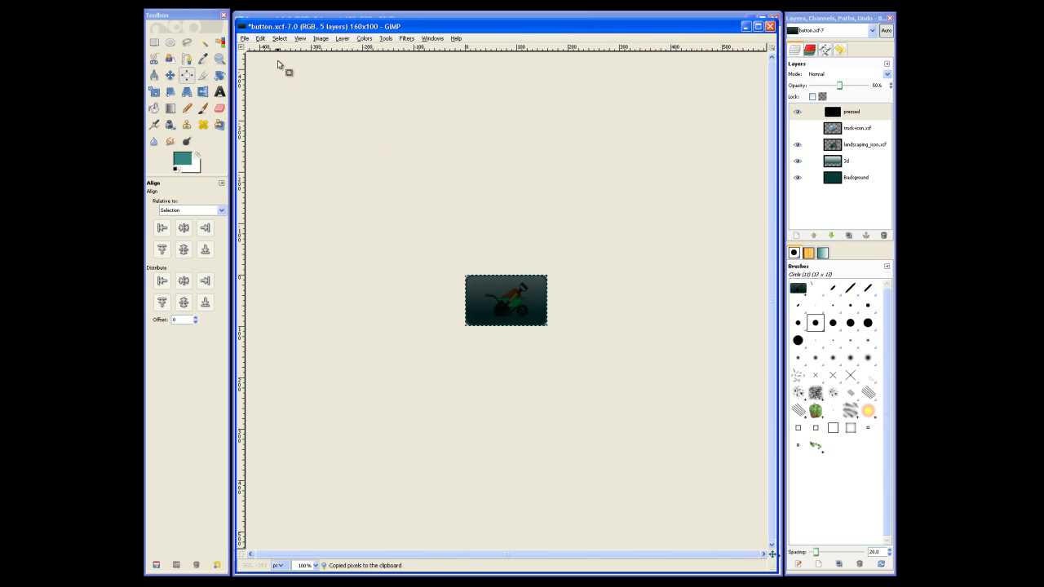
# Step: Back in menu.xcf, paste the pressed button as a new layer
pyautogui.hotkey('alt', 'Tab')
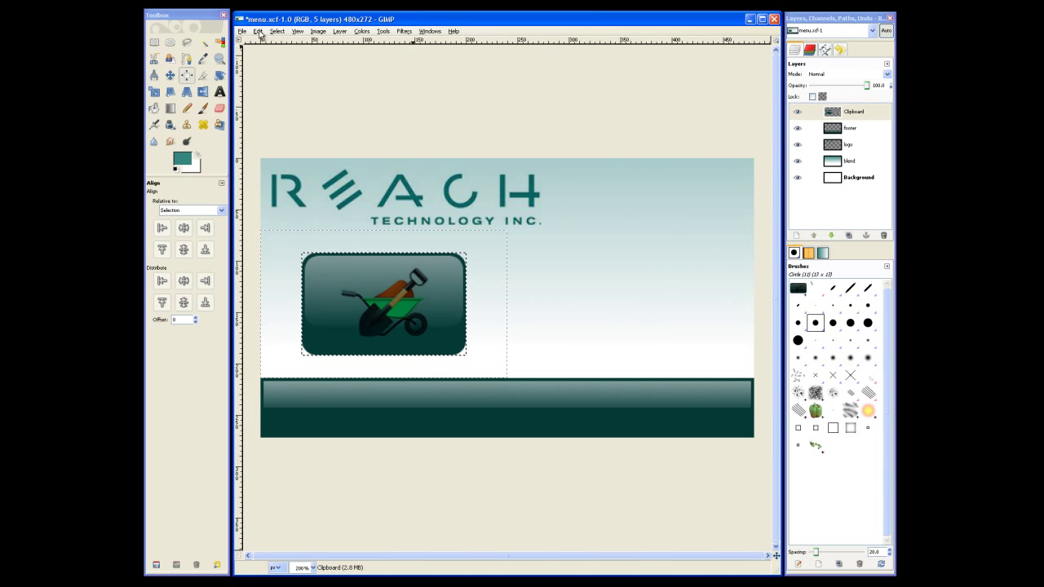
pyautogui.click(257, 32)
pyautogui.moveTo(304, 146)
pyautogui.click(400, 153)
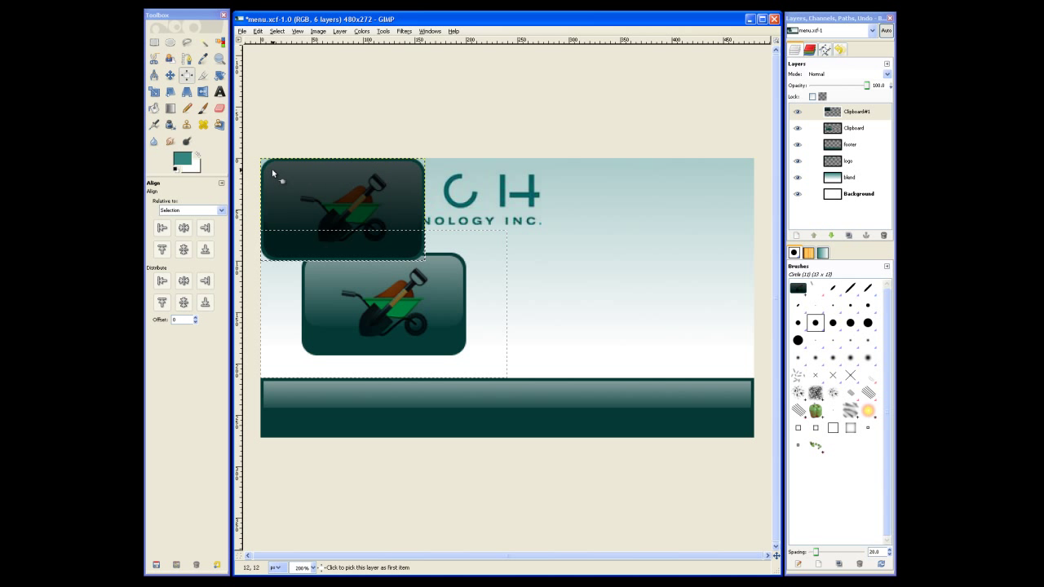
# Step: Move the dark Clipboard#1 button exactly over the light one, then hide that layer
pyautogui.click(170, 75)
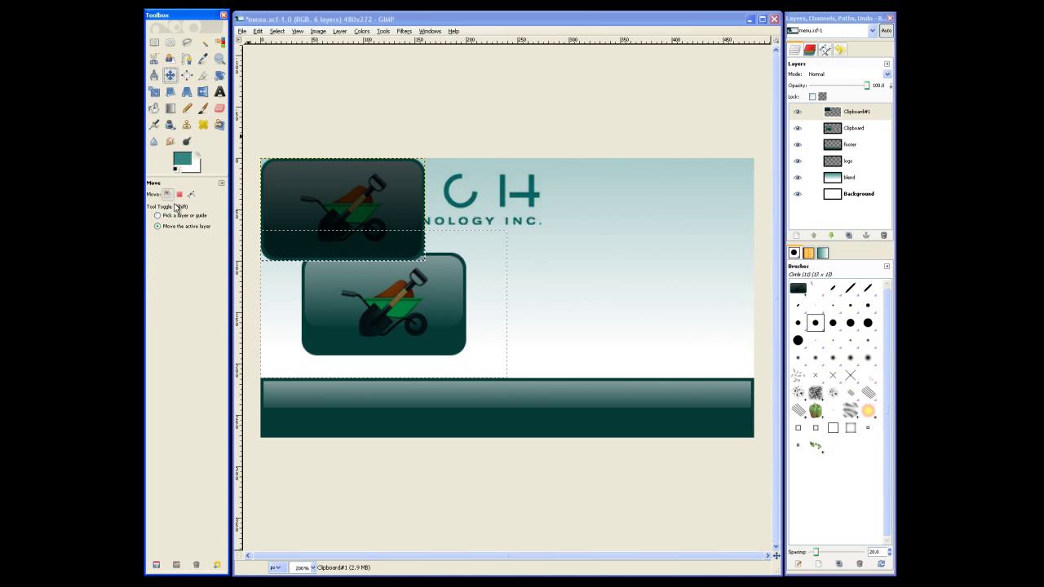
pyautogui.moveTo(277, 190); pyautogui.dragTo(319, 286)
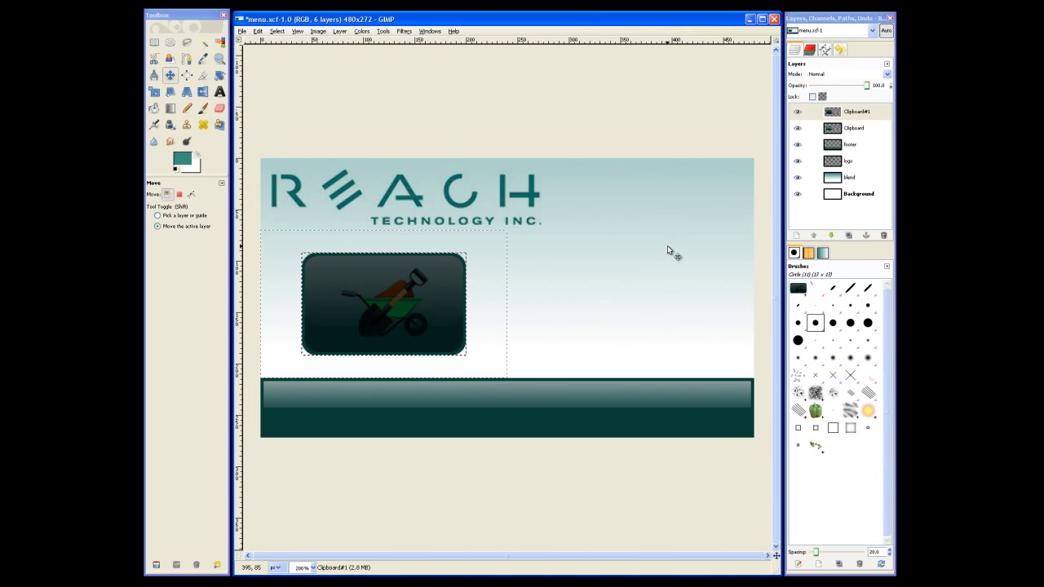
pyautogui.click(798, 116)
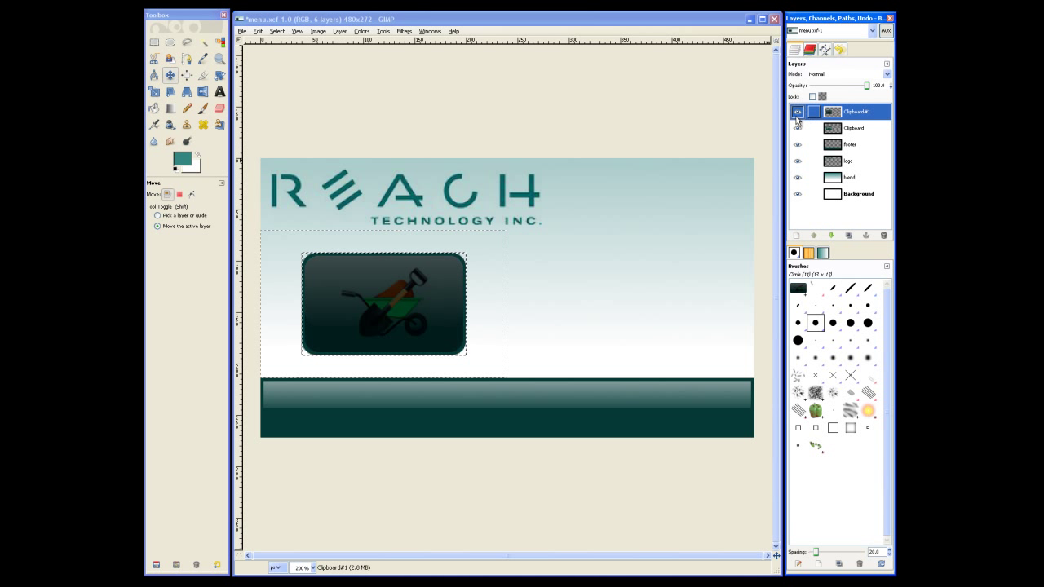
pyautogui.click(797, 115)
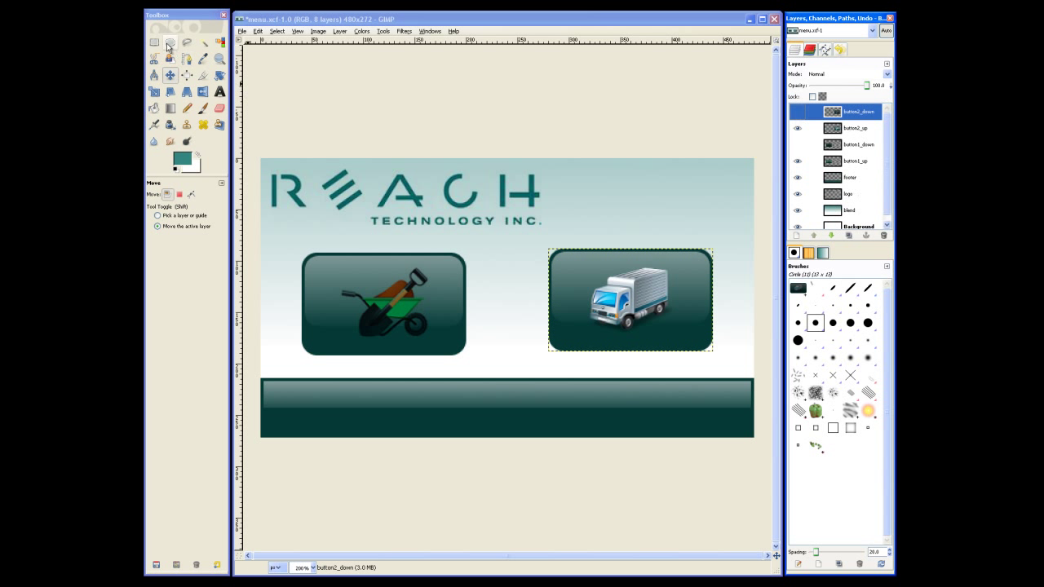
# Step: Draw a rectangular selection around the wheelbarrow button and set its X position to 40
pyautogui.click(154, 43)
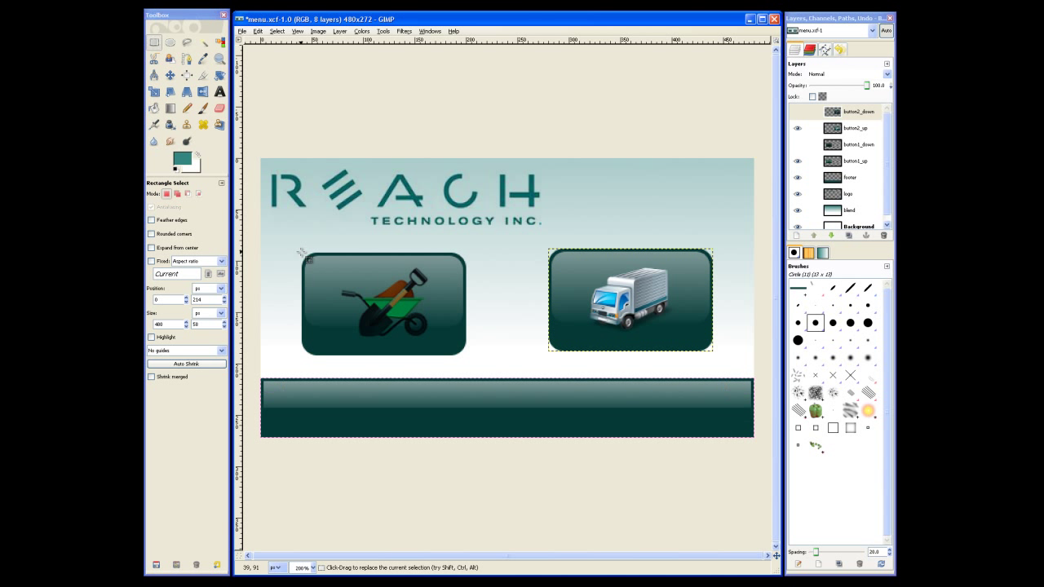
pyautogui.moveTo(302, 252); pyautogui.dragTo(466, 355)
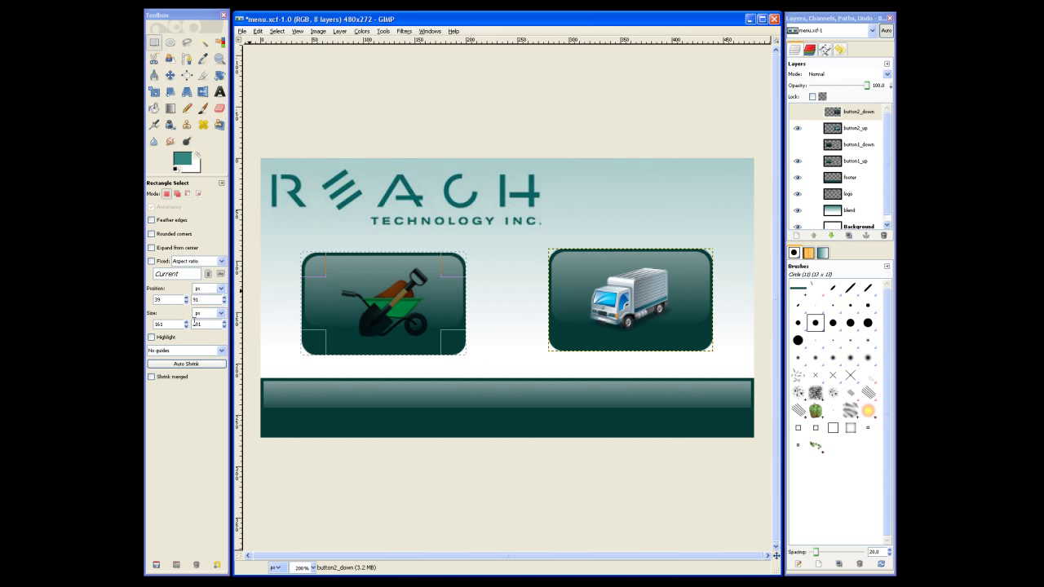
pyautogui.click(171, 300)
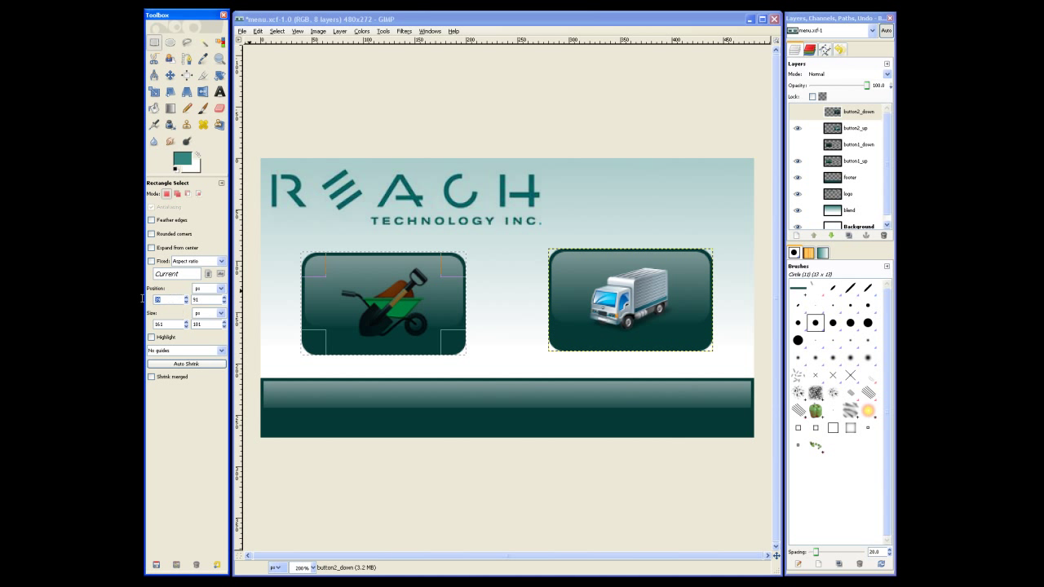
pyautogui.write('40')
# Step: Copy the visible selected button and paste it as a new 161×101 image
pyautogui.click(257, 31)
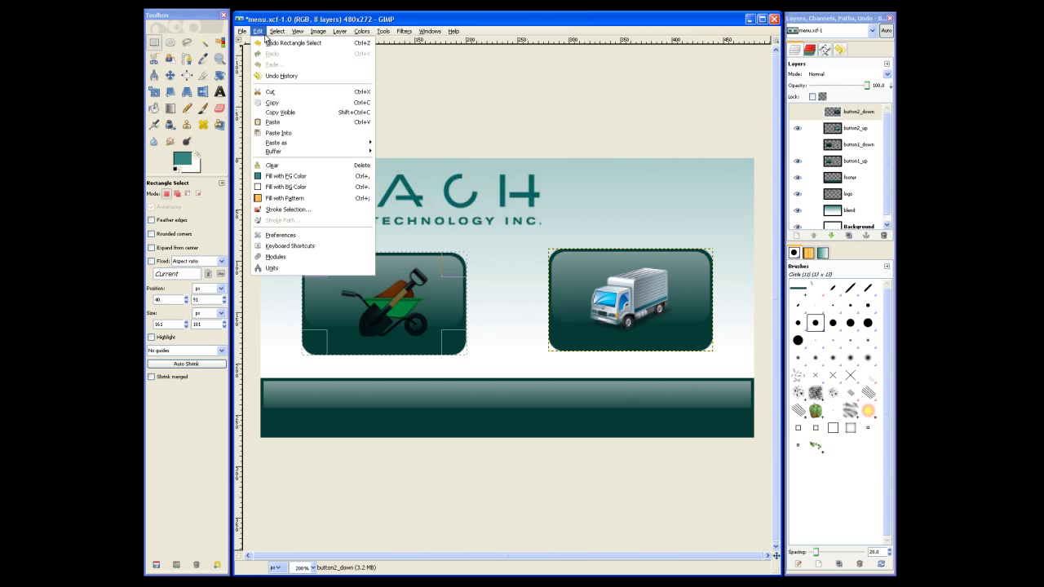
pyautogui.click(275, 113)
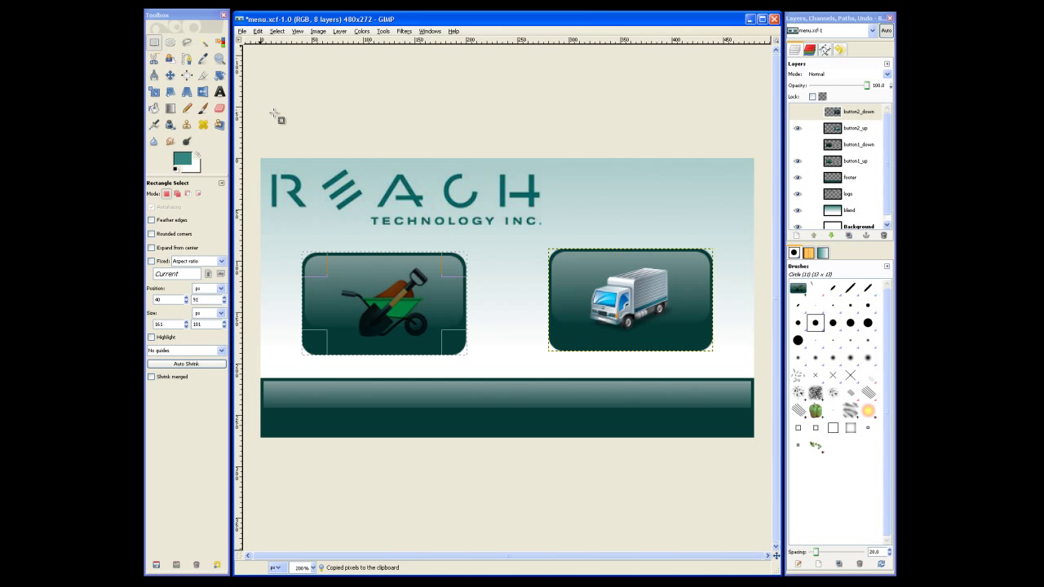
pyautogui.click(258, 31)
pyautogui.moveTo(341, 143)
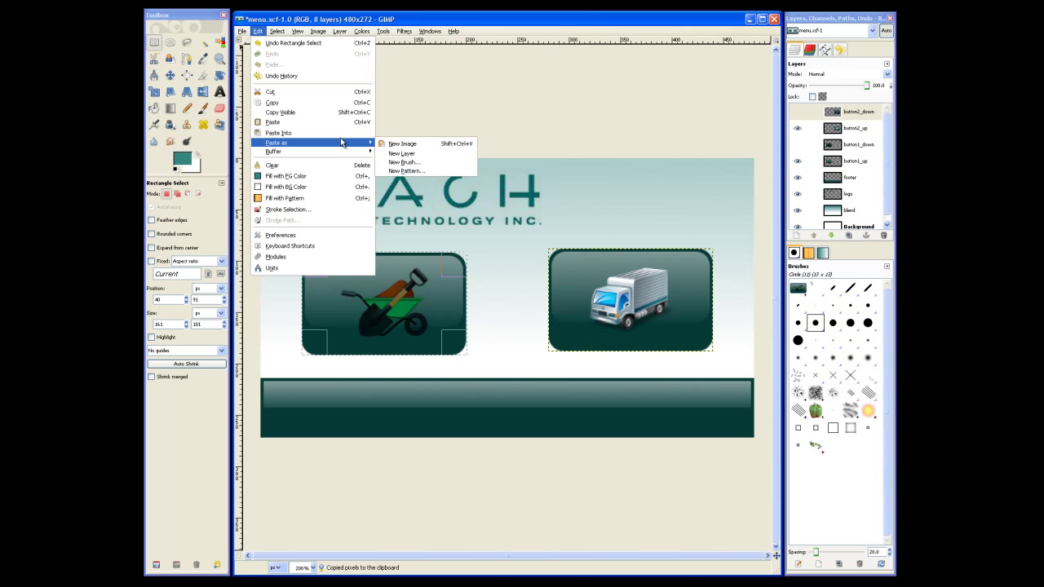
pyautogui.click(416, 150)
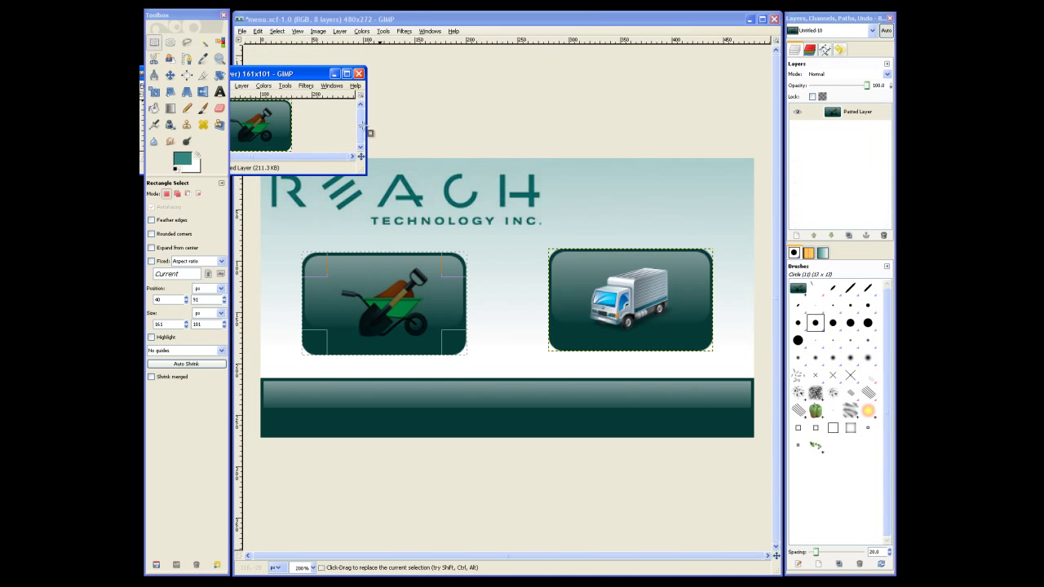
pyautogui.moveTo(283, 79); pyautogui.dragTo(487, 84)
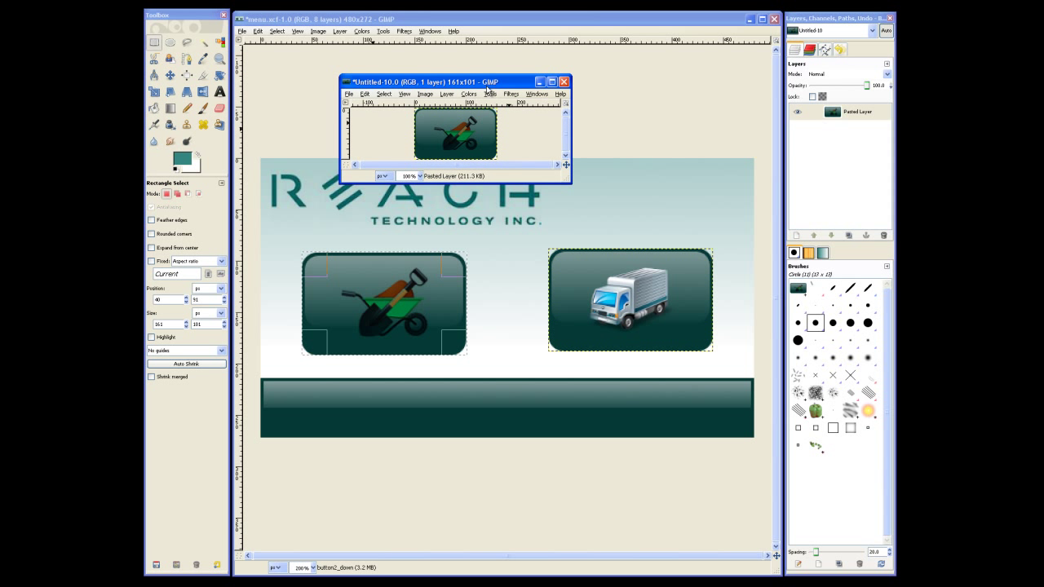
# Step: Save the new image as button1_up.bmp in 24-bit R8 G8 B8 BMP format
pyautogui.click(350, 91)
pyautogui.click(389, 186)
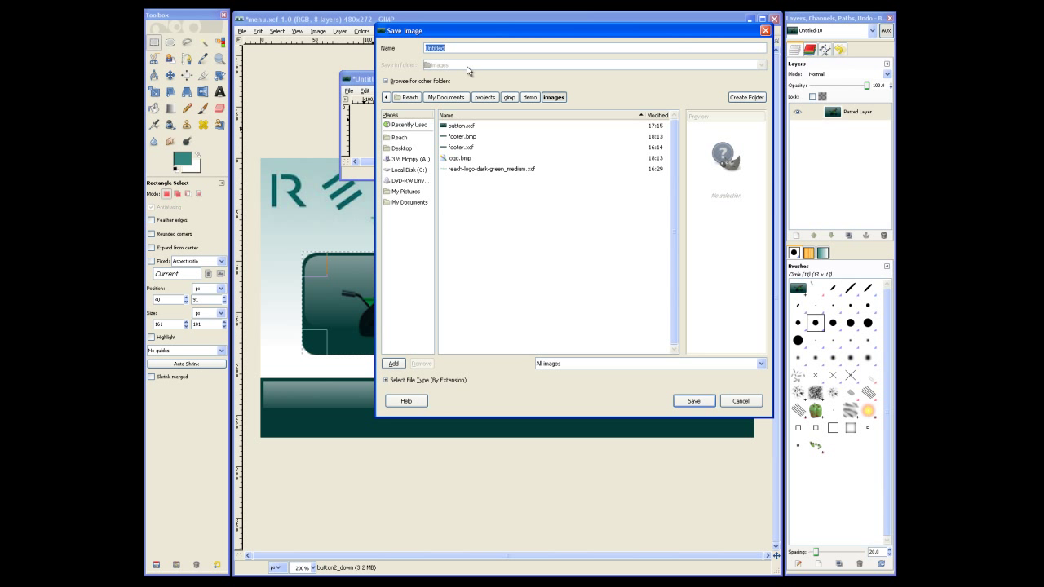
pyautogui.write('button1_up.bmp')
pyautogui.press('Return')
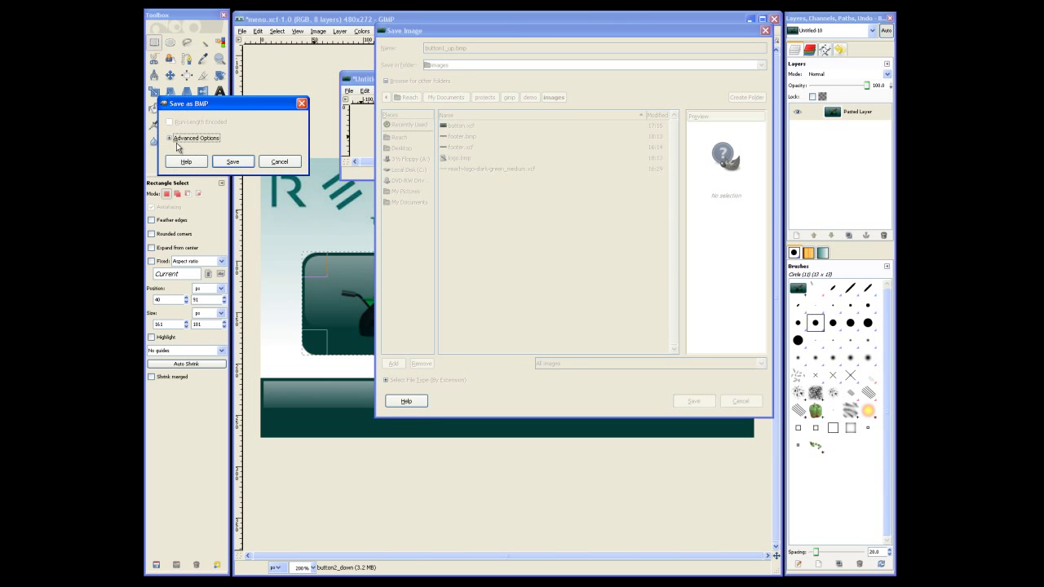
pyautogui.click(169, 139)
pyautogui.click(183, 220)
pyautogui.click(231, 289)
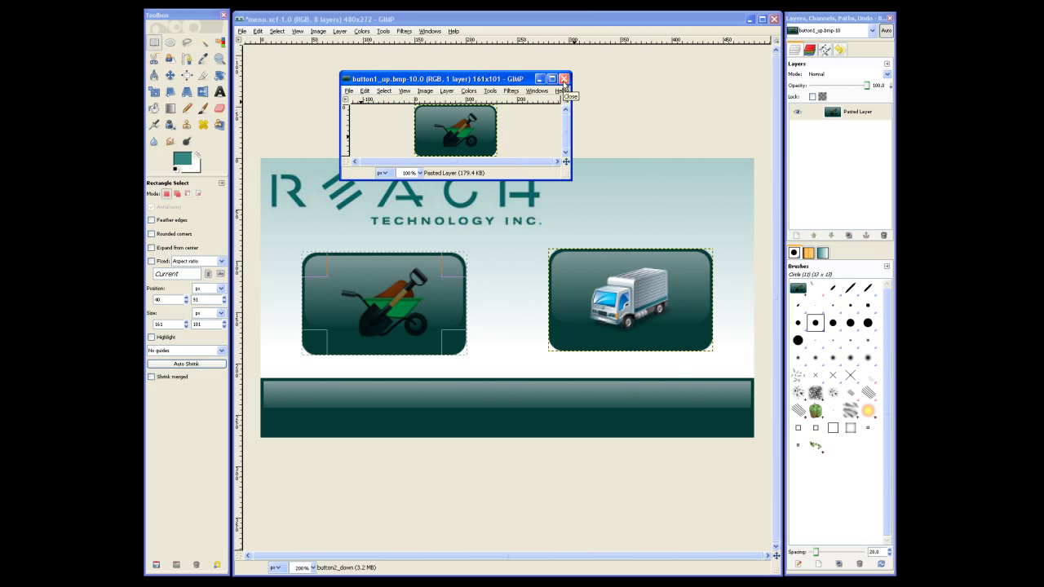
# Step: Close button1_up.bmp, show the button1_down layer, and paste its visible pixels as a new image
pyautogui.click(563, 79)
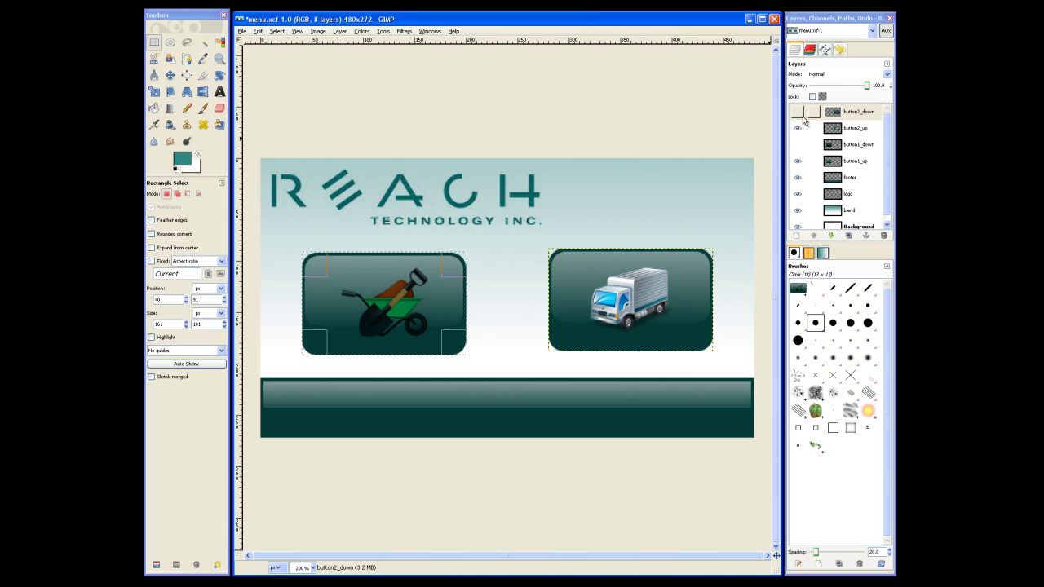
pyautogui.click(799, 145)
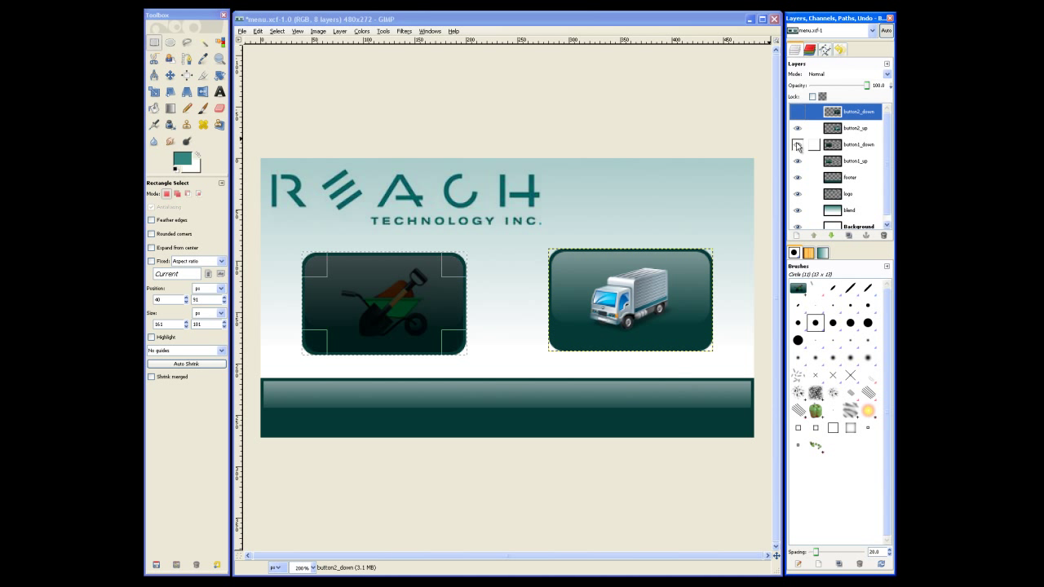
pyautogui.click(258, 31)
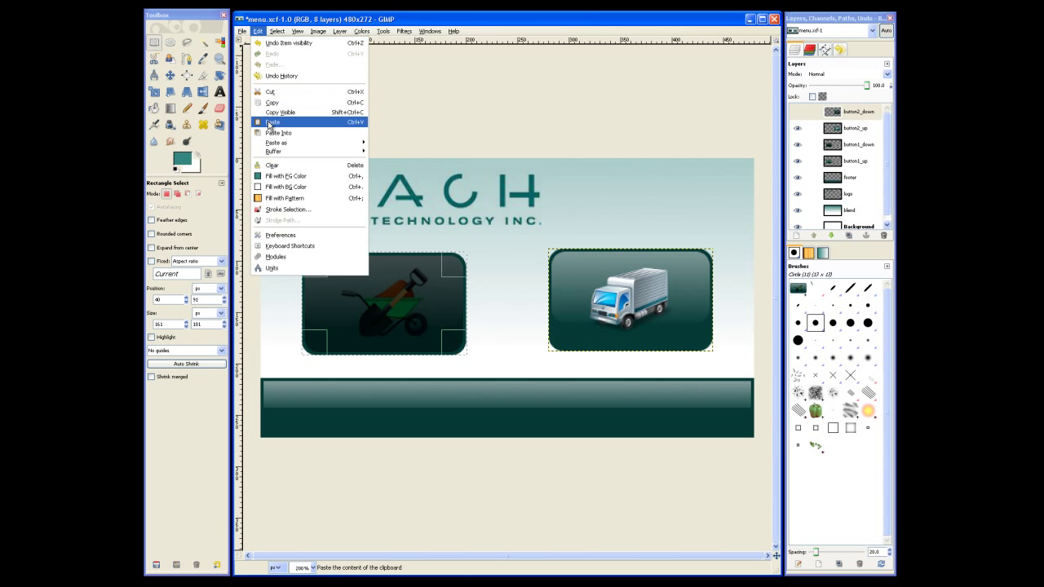
pyautogui.click(273, 113)
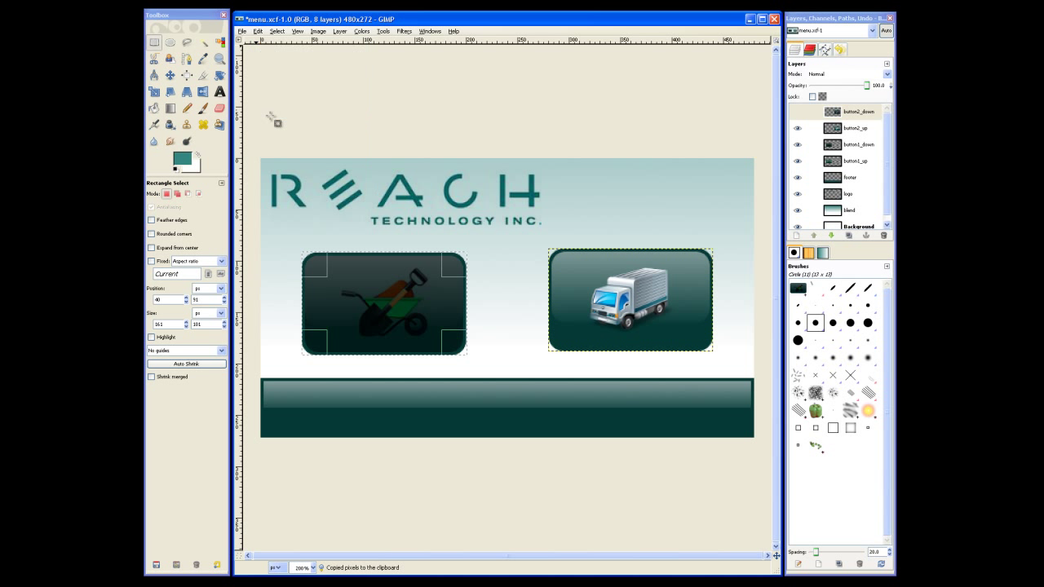
pyautogui.click(258, 31)
pyautogui.moveTo(296, 144)
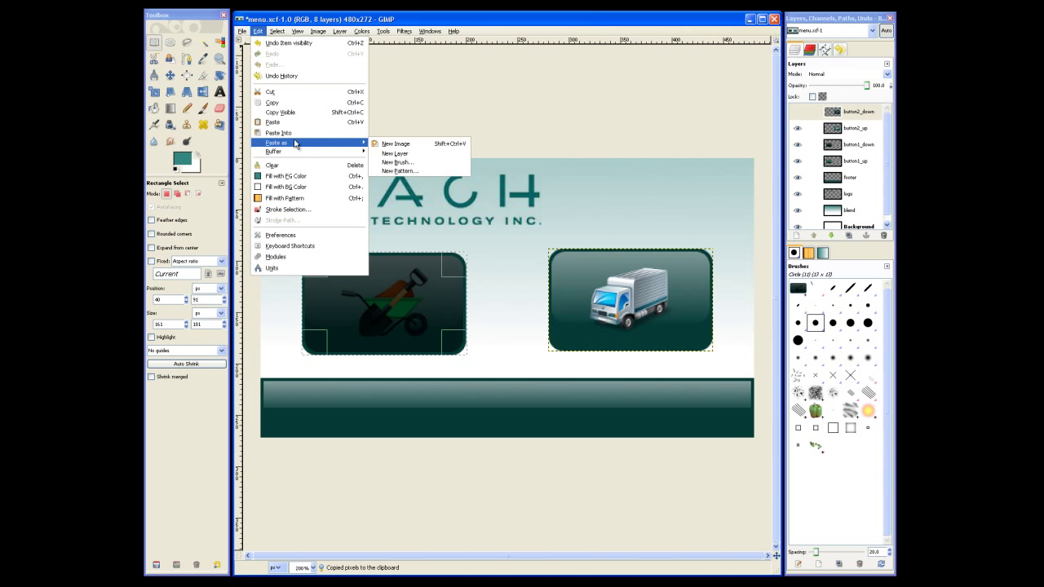
pyautogui.click(385, 143)
pyautogui.moveTo(306, 119); pyautogui.dragTo(406, 116)
# Step: Save the new image as button1_down.bmp with 24-bit R8 G8 B8 colour depth
pyautogui.click(295, 129)
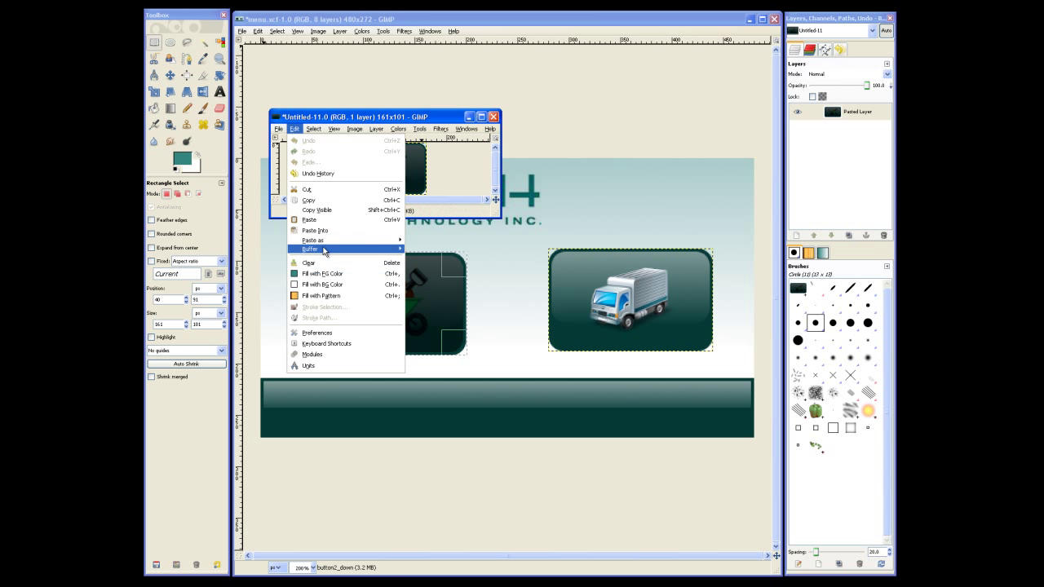
pyautogui.moveTo(323, 245)
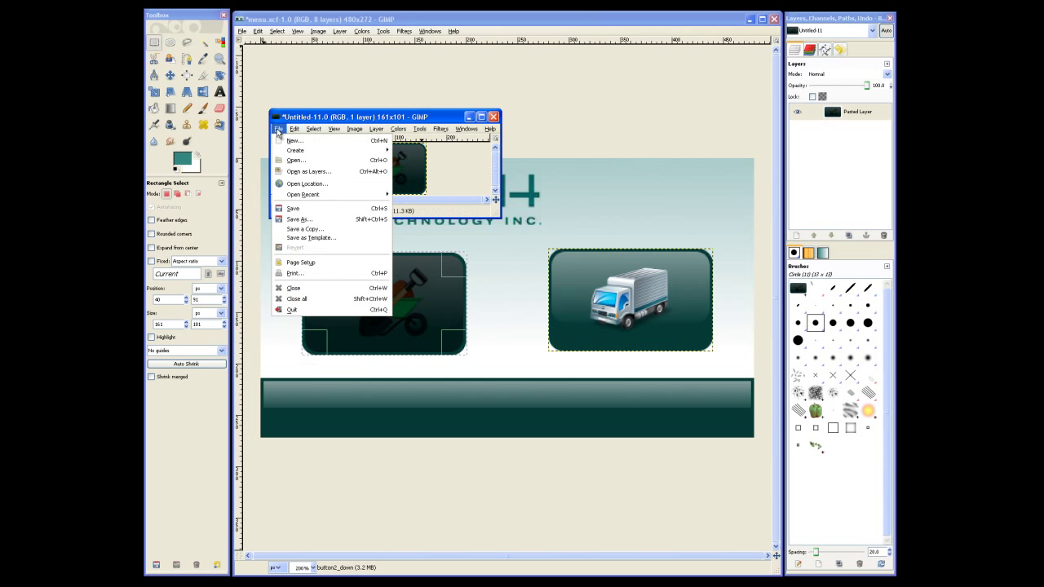
pyautogui.click(296, 217)
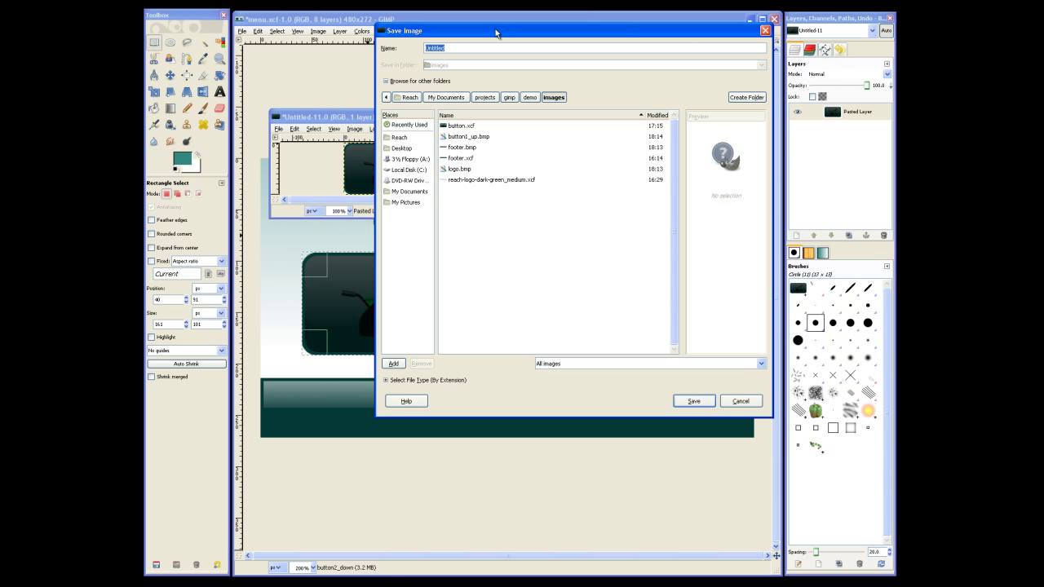
pyautogui.write('button1_down.bmp')
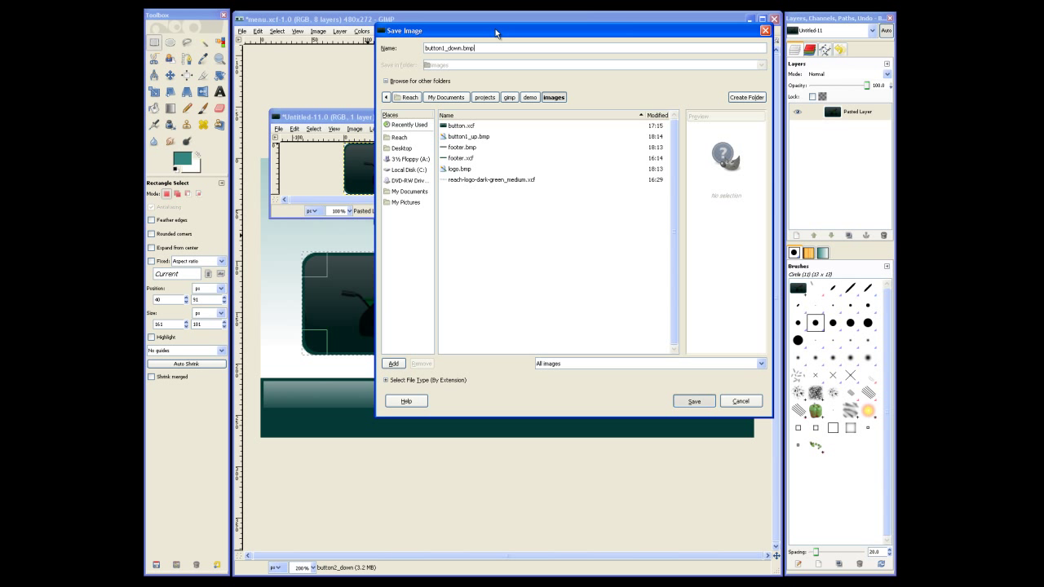
pyautogui.click(205, 184)
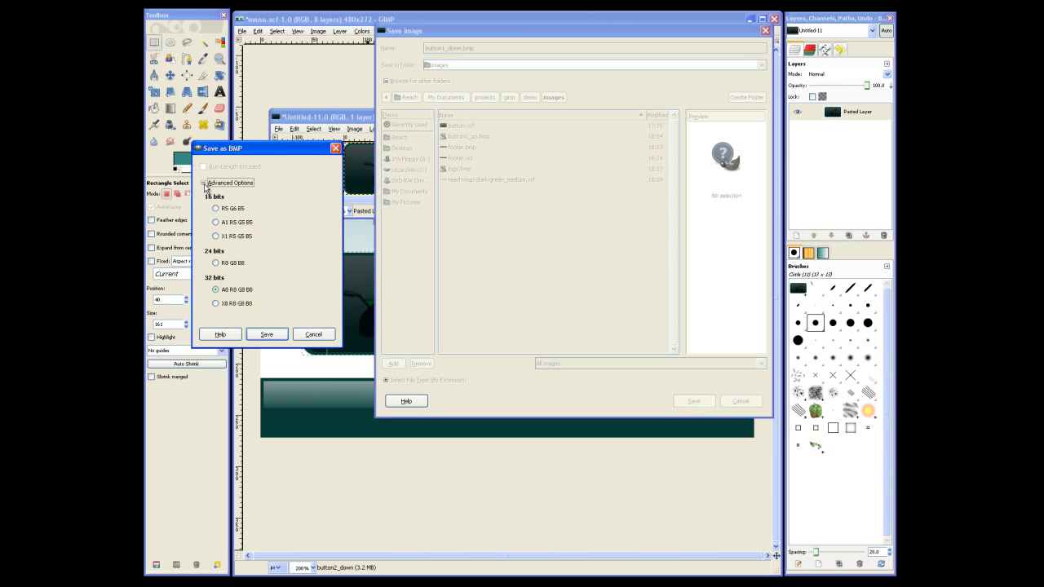
pyautogui.click(216, 263)
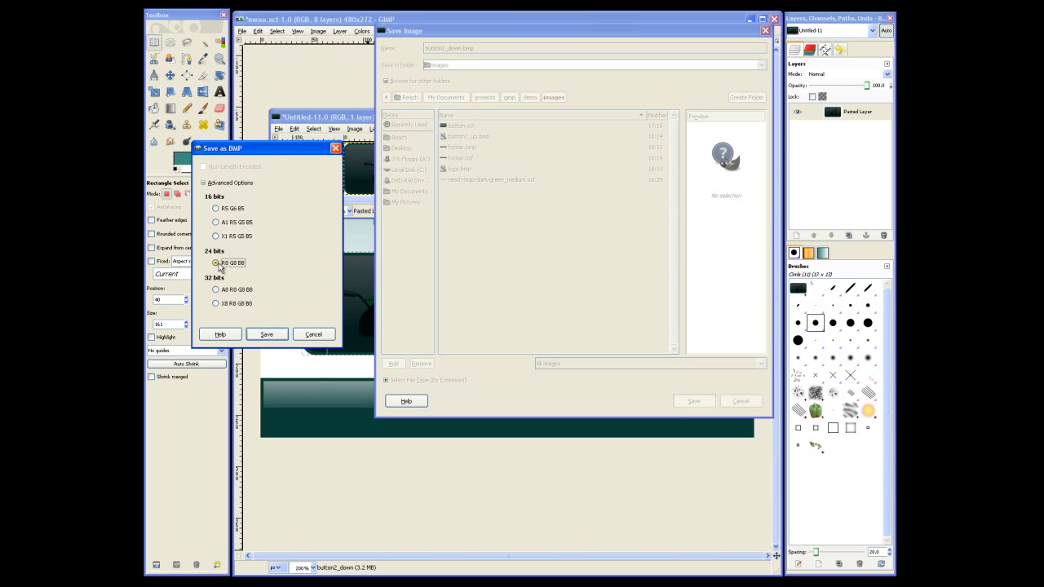
pyautogui.click(266, 334)
pyautogui.hotkey('ctrl', 'w')
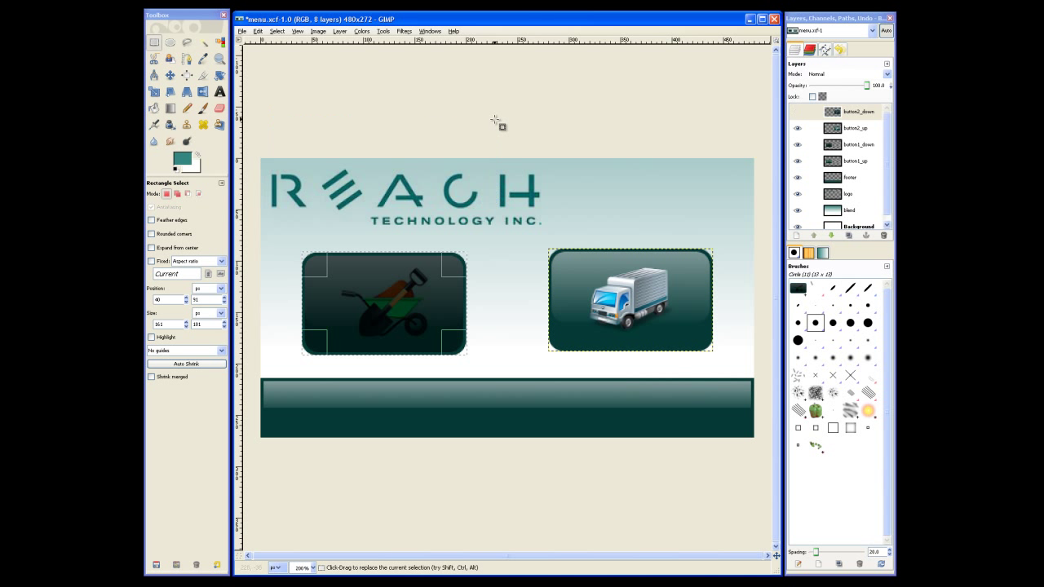